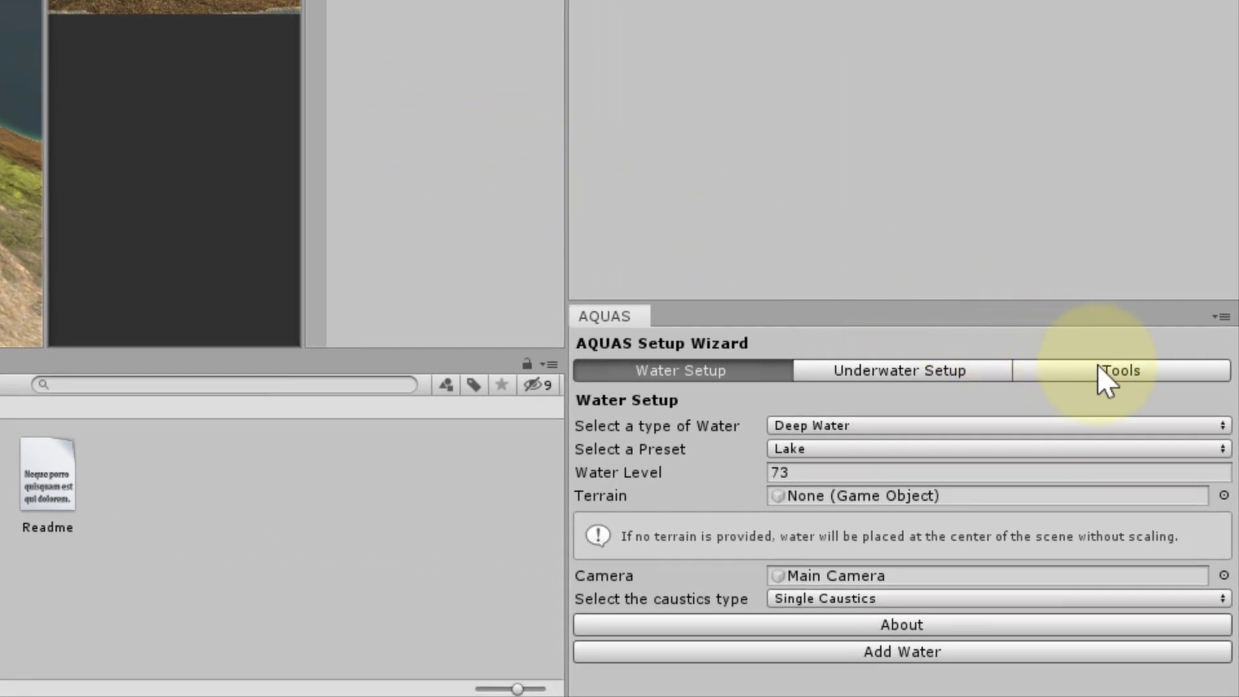
Step: Assign AQUAS Waterplane 0 in the River Reference Tool and generate the river reference image
left_click(1097, 369)
left_click(741, 431)
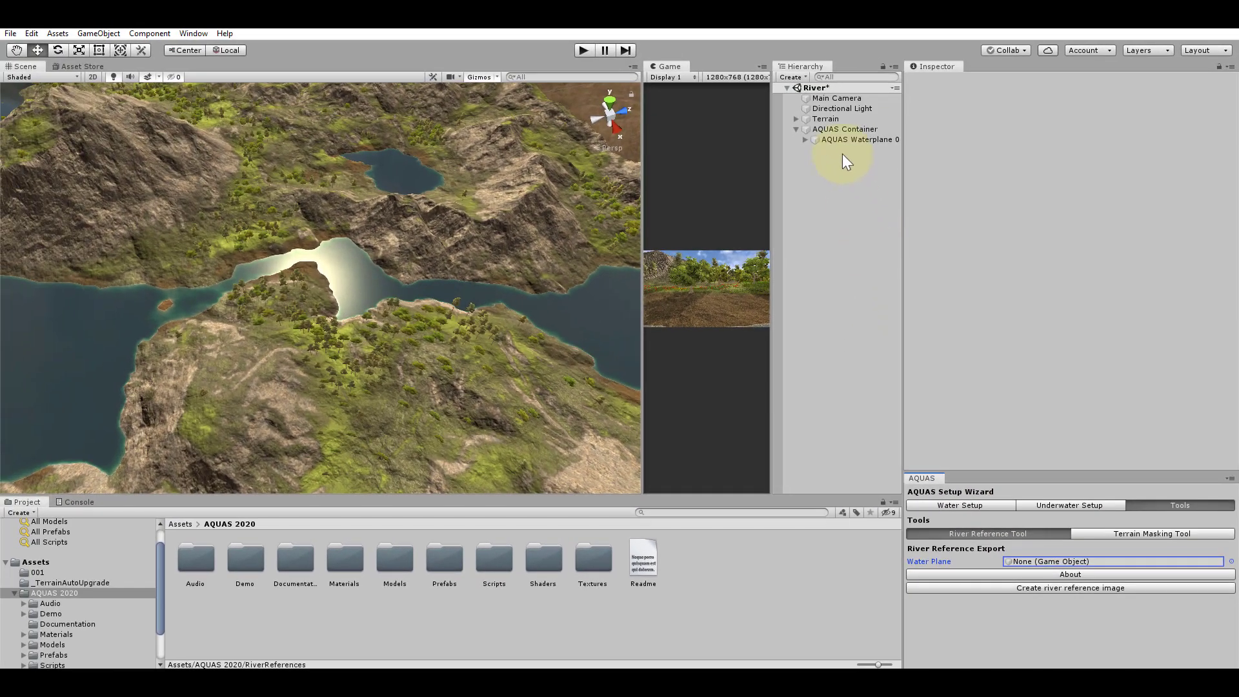
left_click(837, 138)
left_click_drag(837, 138, 1047, 564)
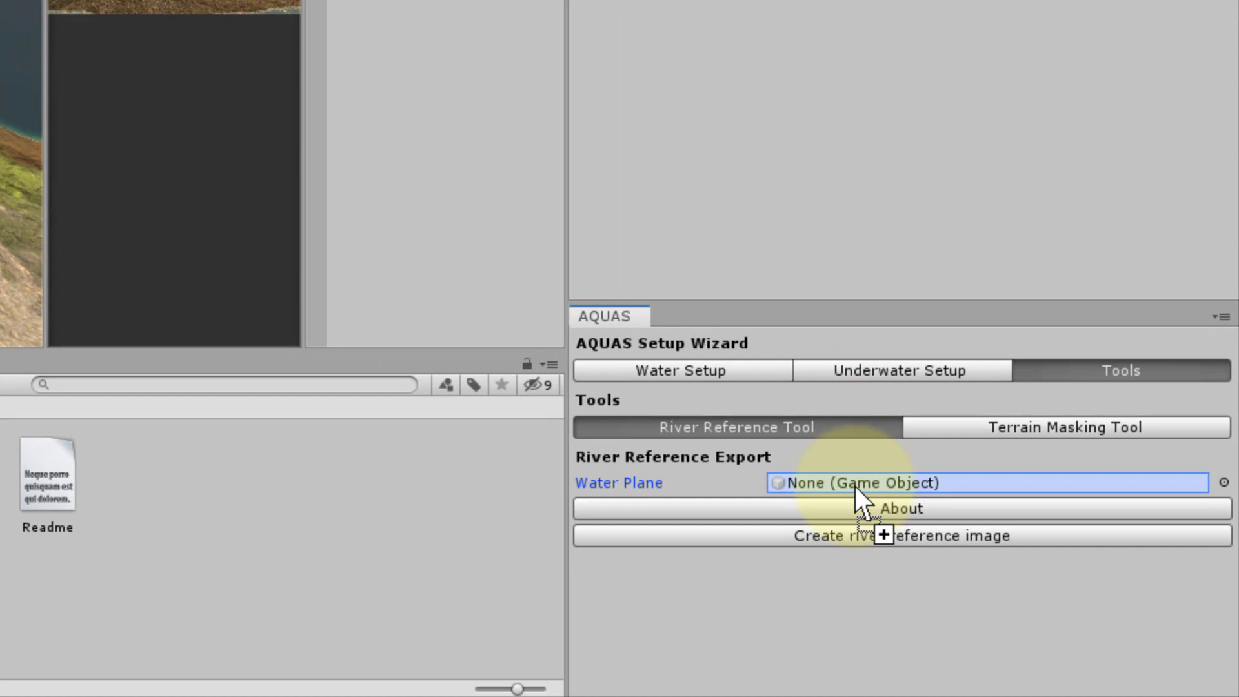
left_click_drag(854, 487, 854, 487)
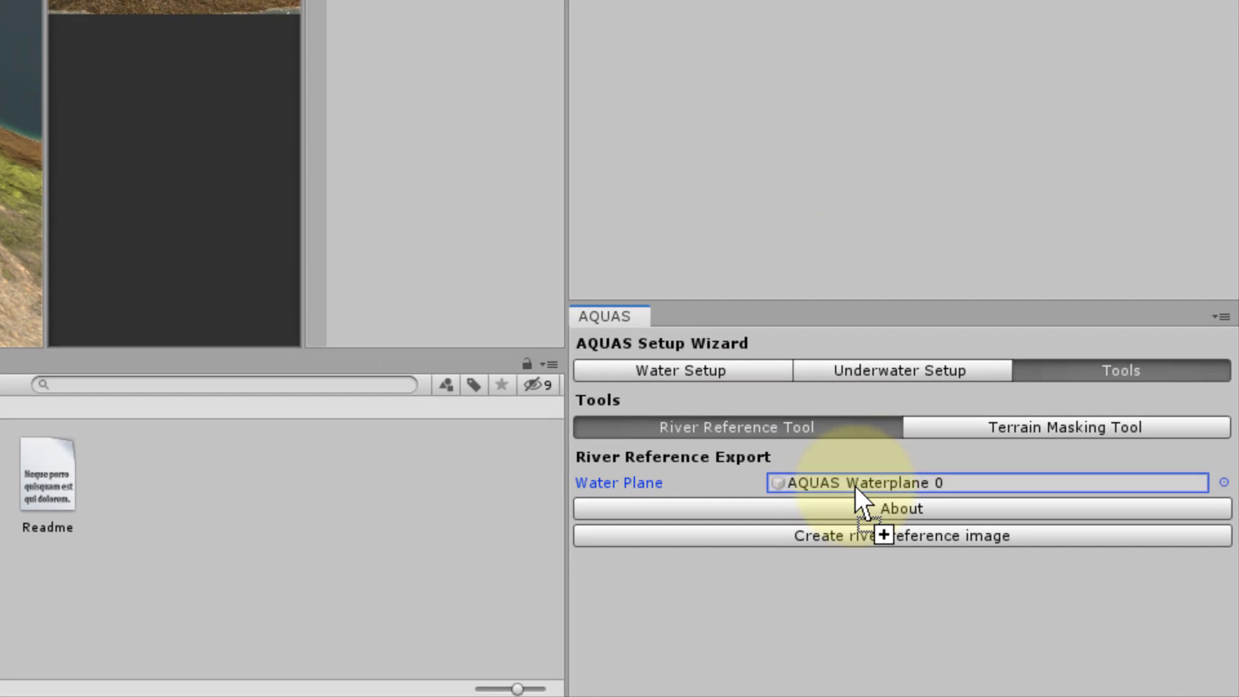
left_click(847, 537)
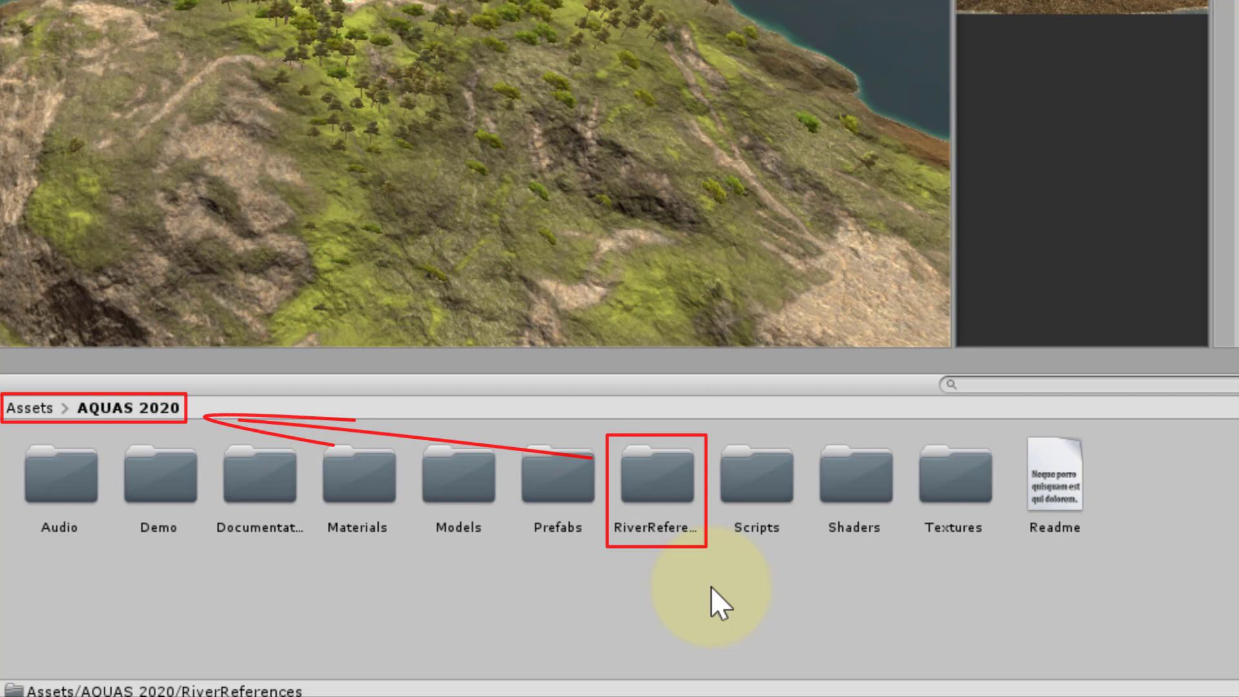
Step: Select the new image in the RiverReferences folder and enlarge its Inspector preview
double_click(656, 493)
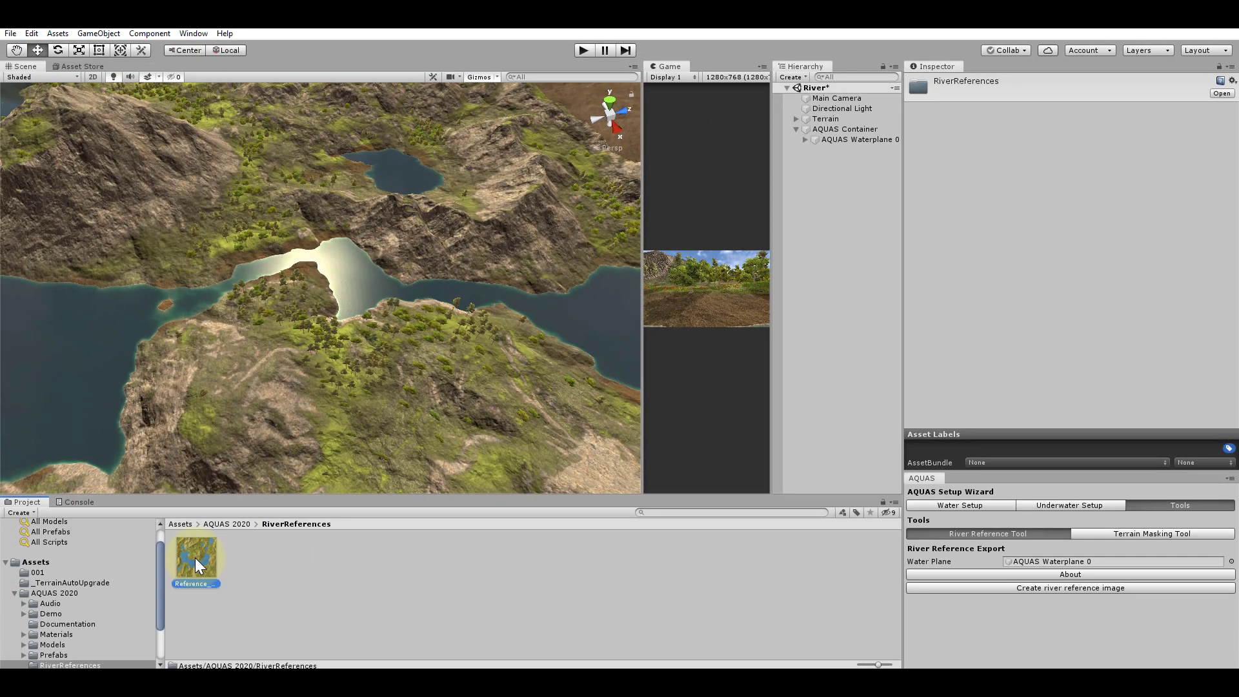
left_click(76, 482)
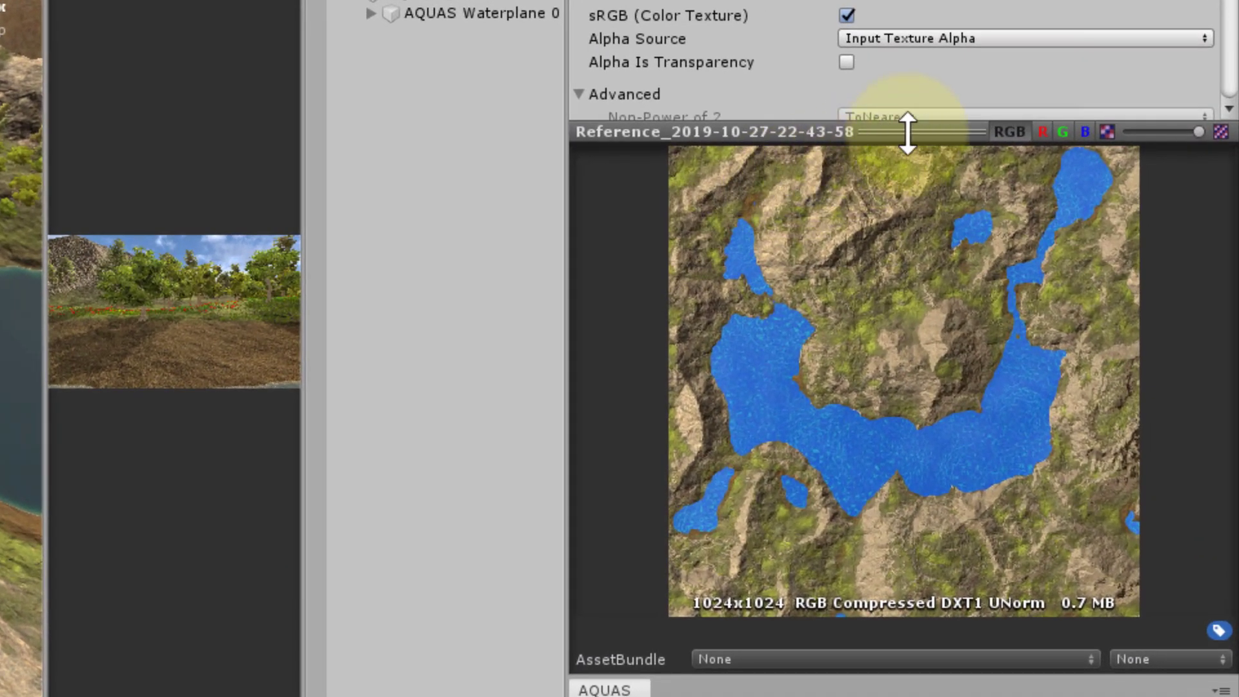
left_click_drag(1072, 198, 1072, 158)
left_click_drag(906, 50, 912, 6)
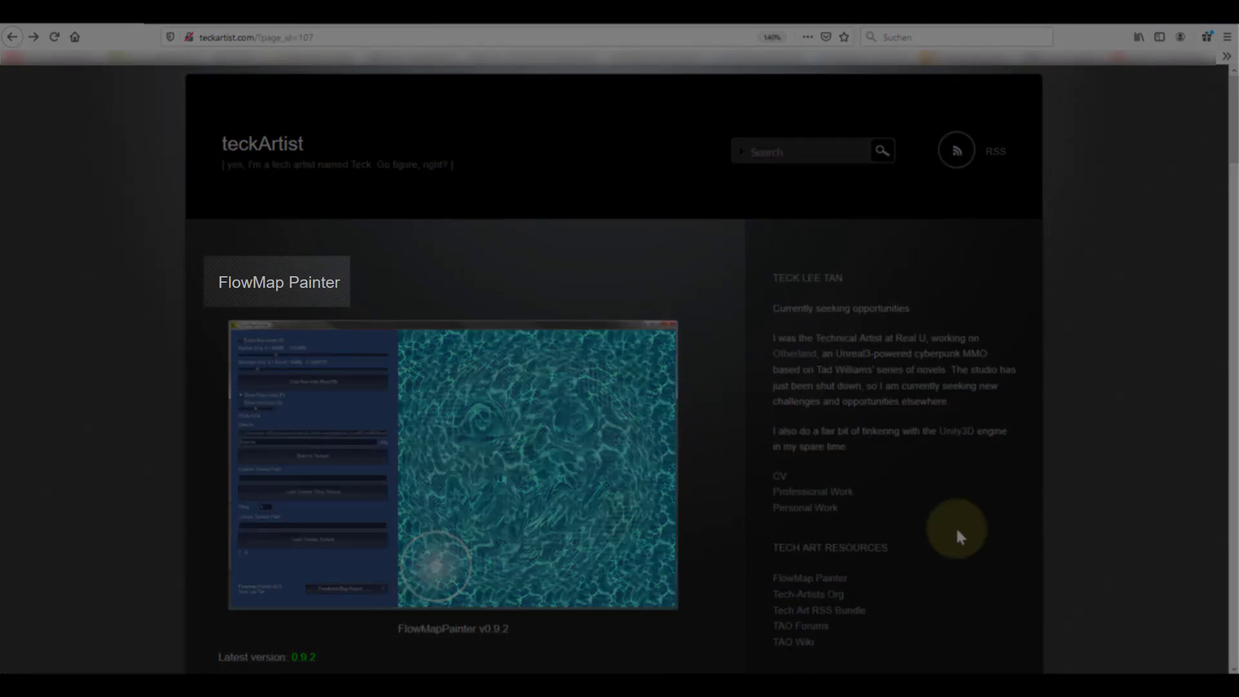
Step: Scroll the FlowMap Painter page down to the Windows and OSX download links
scroll(955, 526, "down", 3)
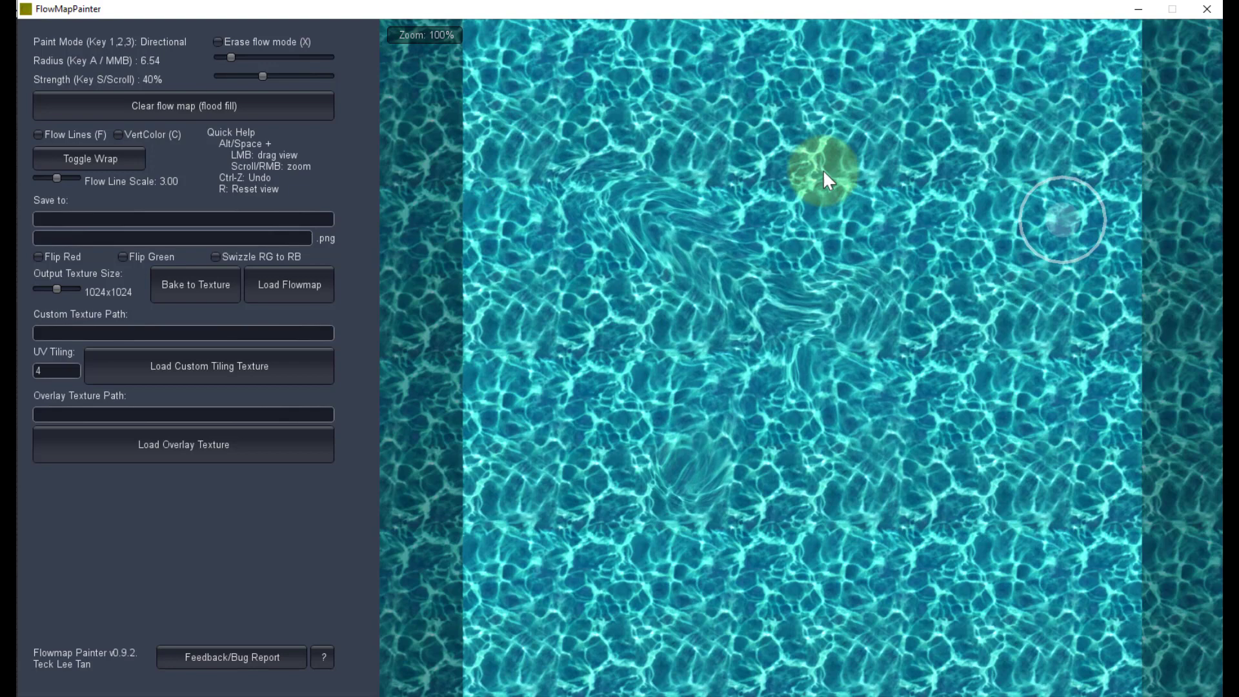
Step: Paint directional flow swirls across the top-left and lower-right of the default water texture
mouse_move(1074, 174)
left_mouse_down()
mouse_move(573, 152)
mouse_move(572, 251)
left_mouse_up()
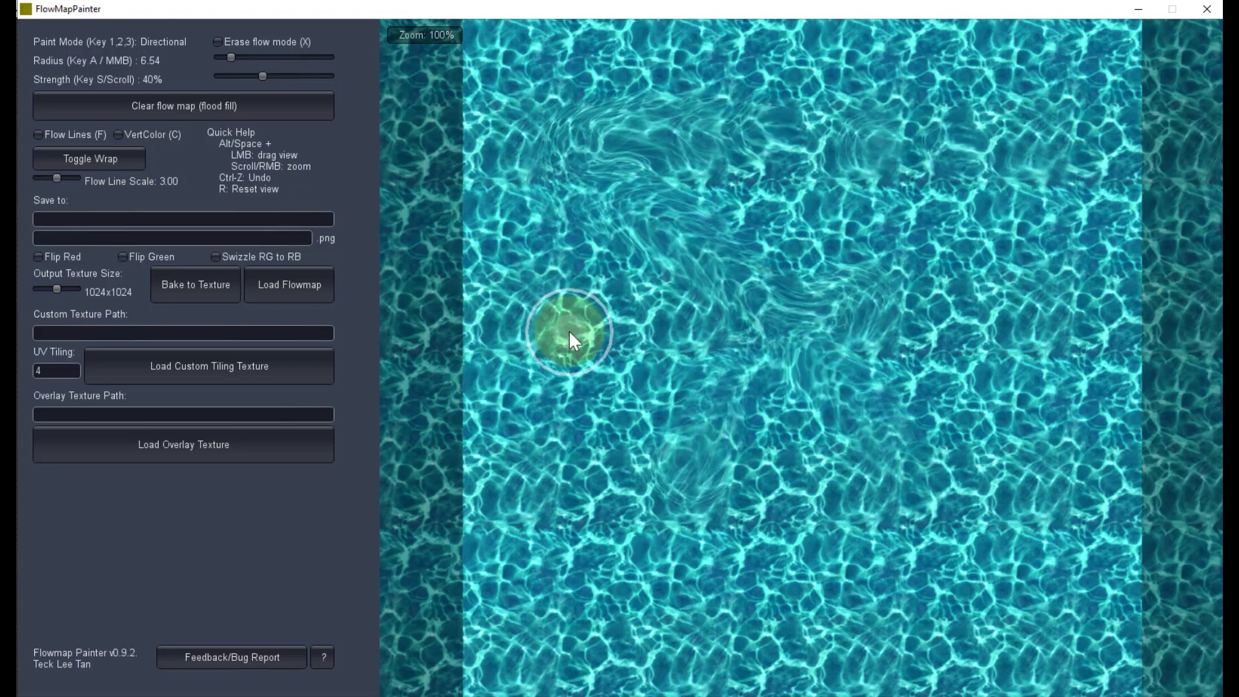
mouse_move(689, 517)
left_mouse_down()
mouse_move(1085, 448)
mouse_move(173, 245)
left_mouse_up()
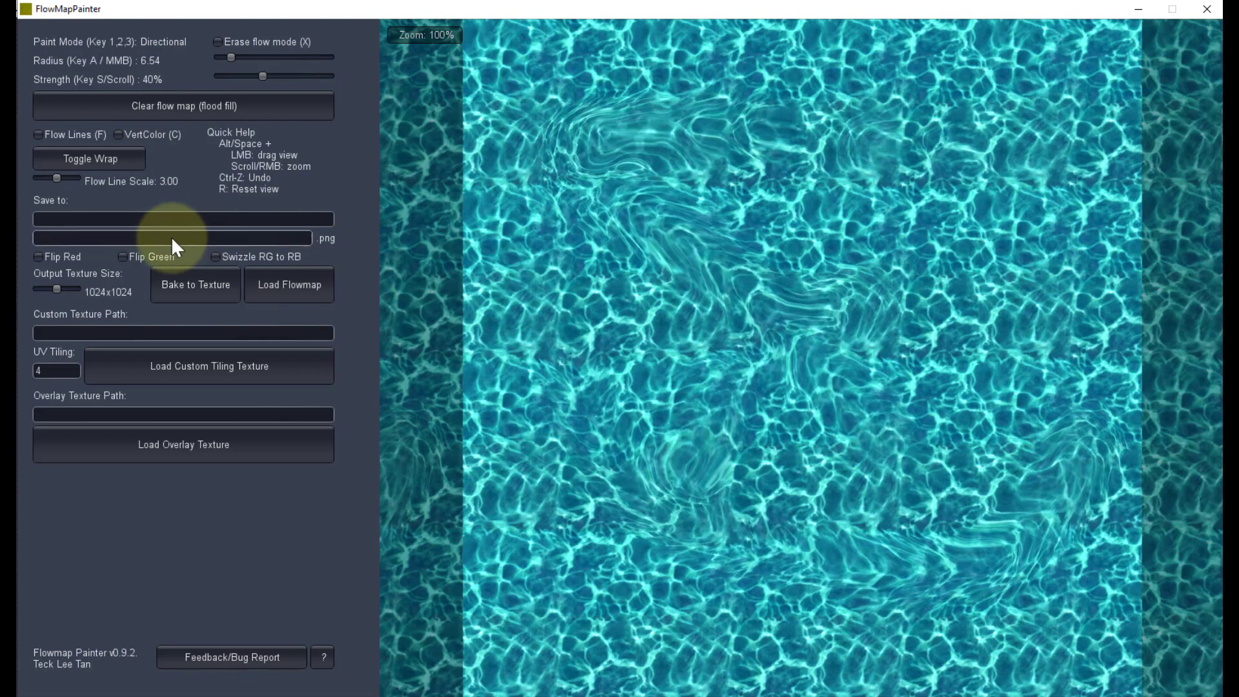
Step: Load the river reference jpg as the custom tiling texture and change UV Tiling from 4 to 1
left_click(150, 332)
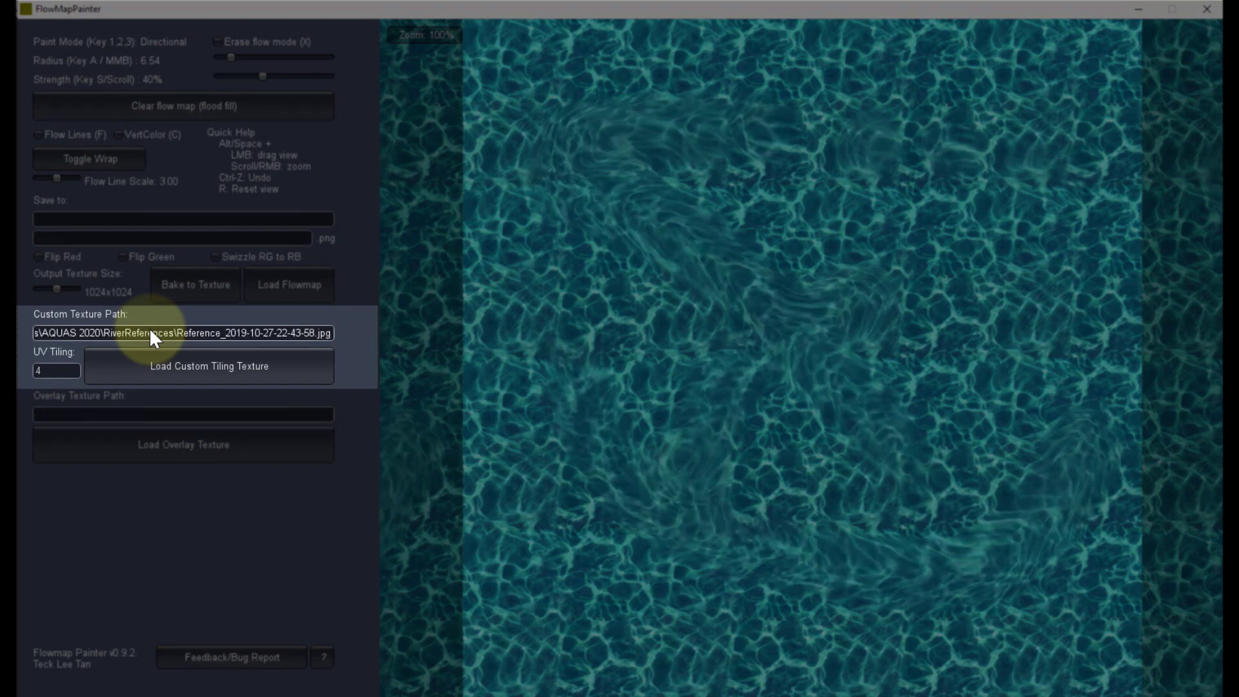
left_click(127, 372)
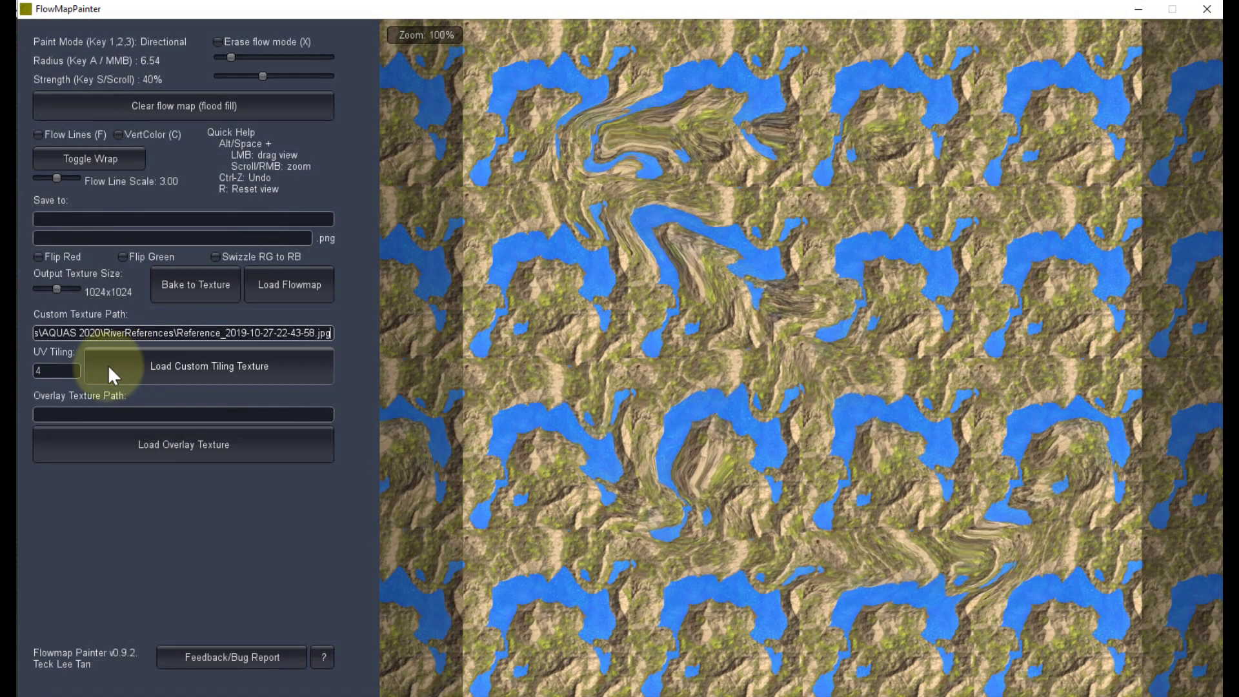
left_click(64, 370)
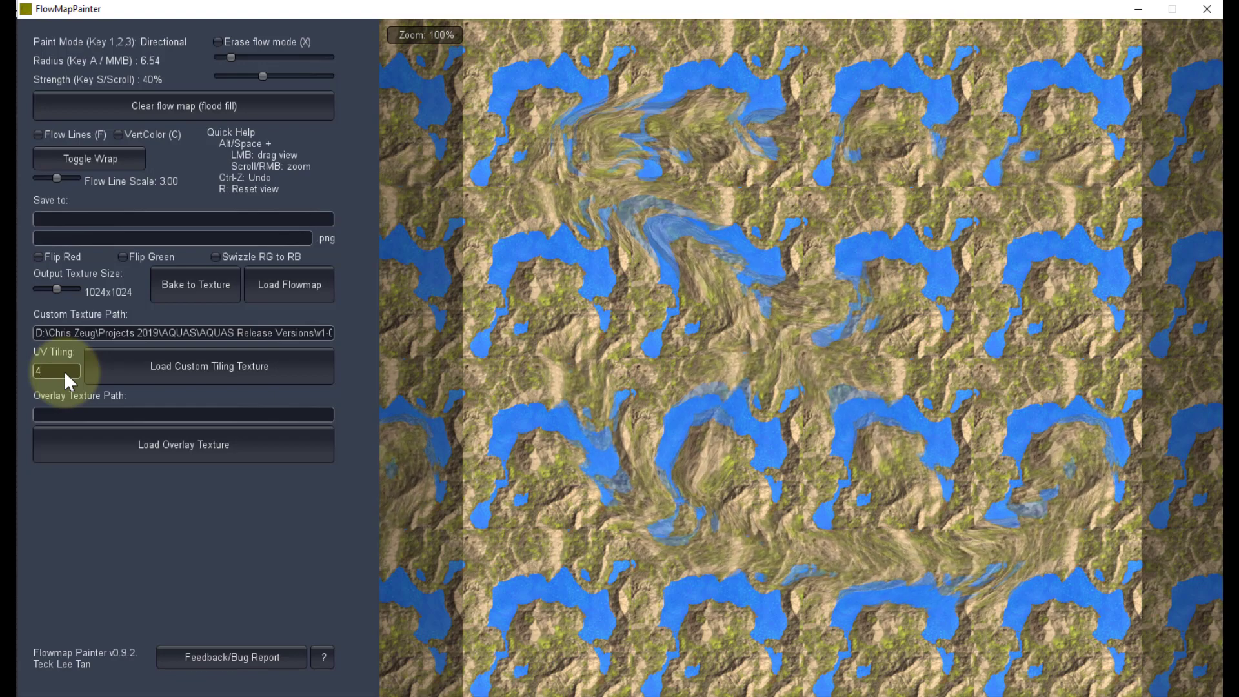
key("Home")
type("1")
key("Delete")
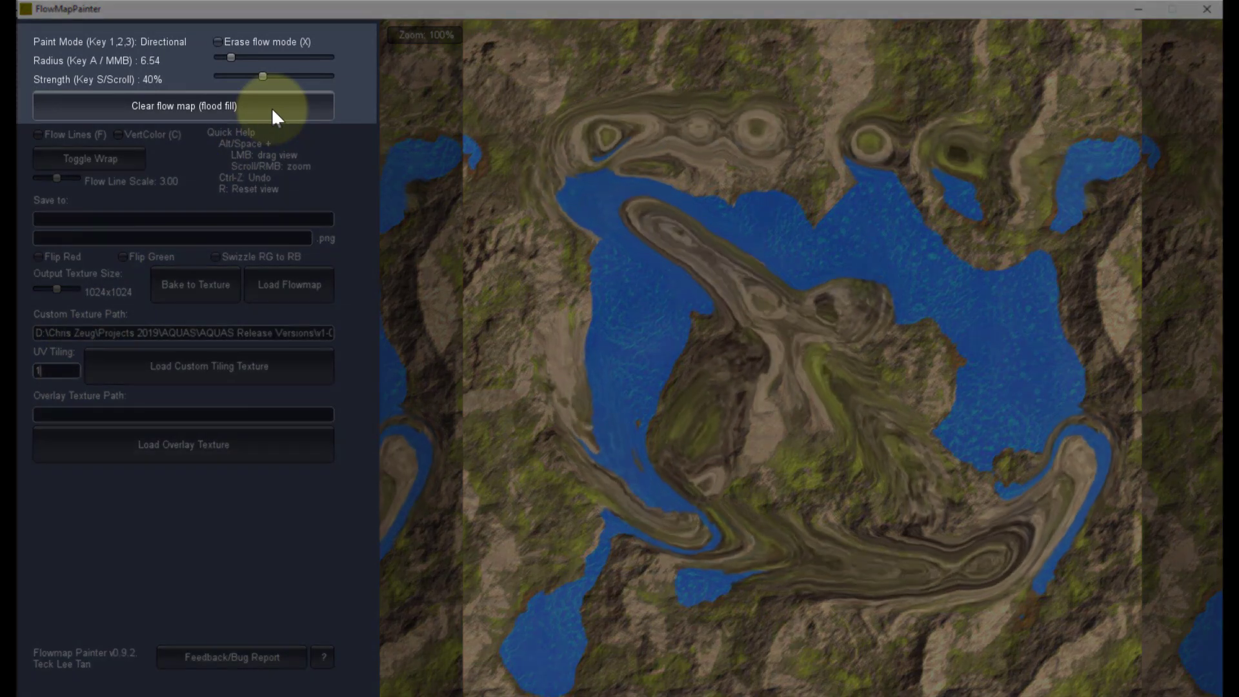
Step: Clear the flow map, set brush radius 3.14 and strength 53%, and zoom into the river channel
left_click(271, 107)
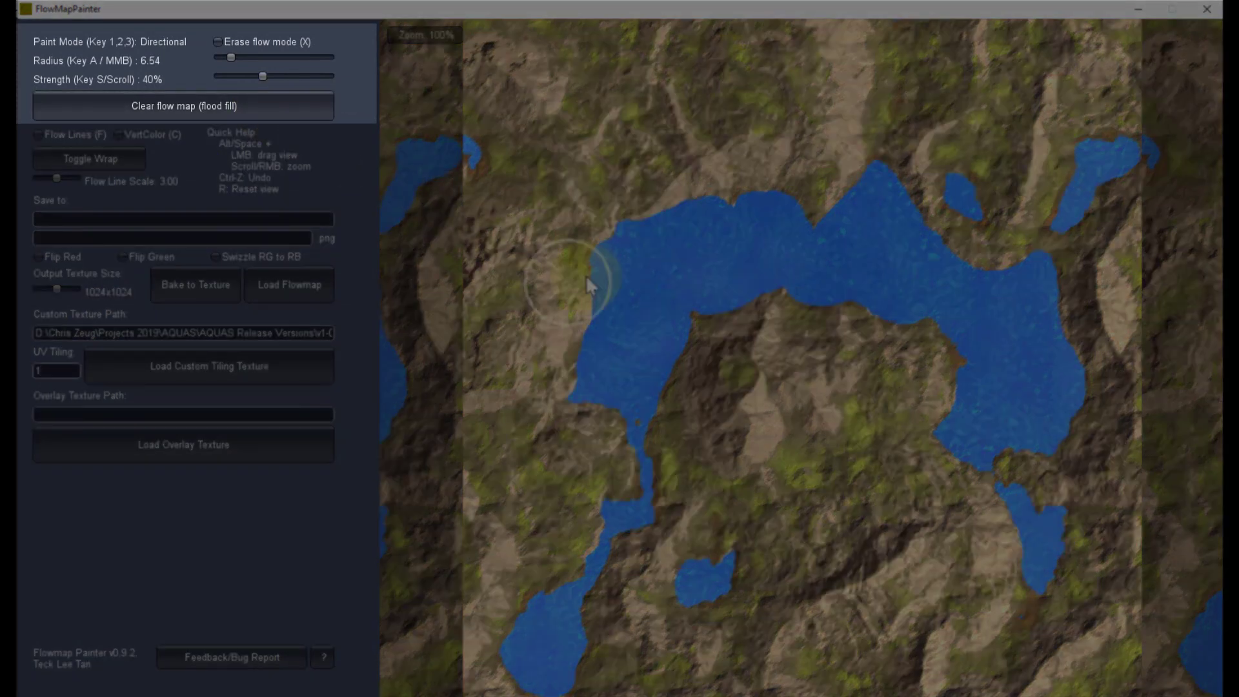
scroll(842, 401, "up", 7)
scroll(841, 397, "up", 6)
middle_click_drag(842, 397, 841, 397)
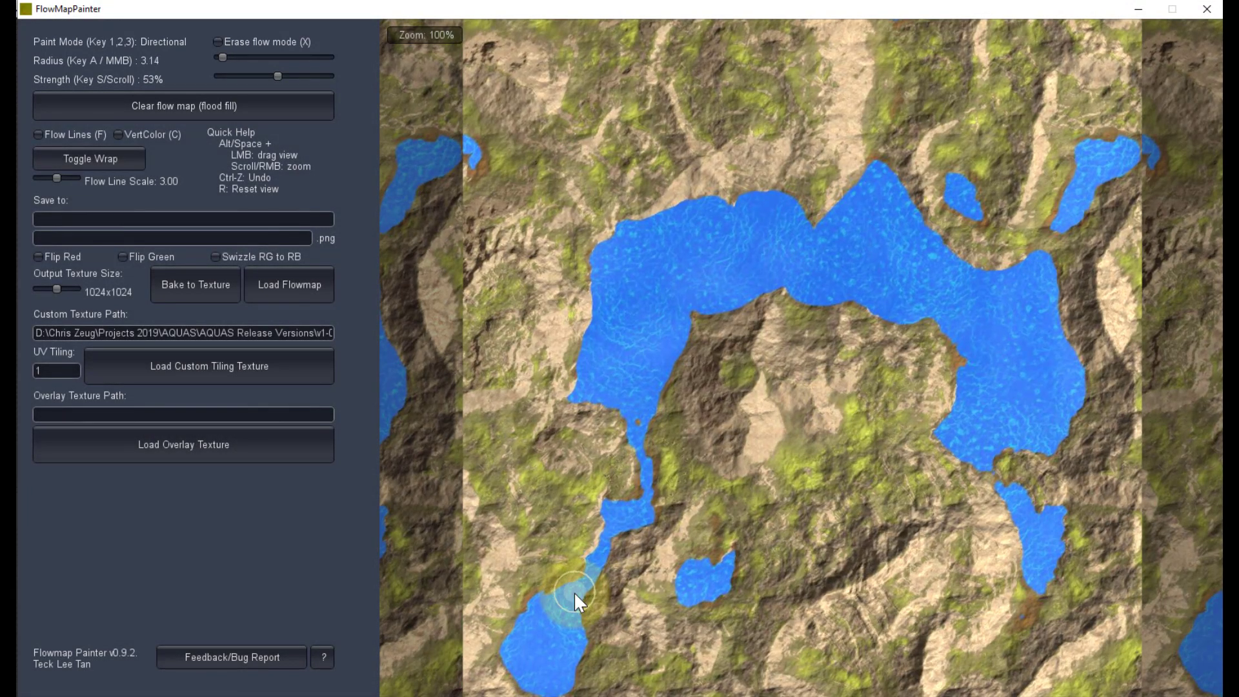
scroll(575, 591, "up", 6, "alt")
mouse_move(574, 592)
left_mouse_down("alt")
mouse_move(644, 521)
mouse_move(701, 386)
mouse_move(697, 402)
mouse_move(724, 397)
mouse_move(768, 367)
mouse_move(762, 264)
mouse_move(738, 204)
left_mouse_up("alt")
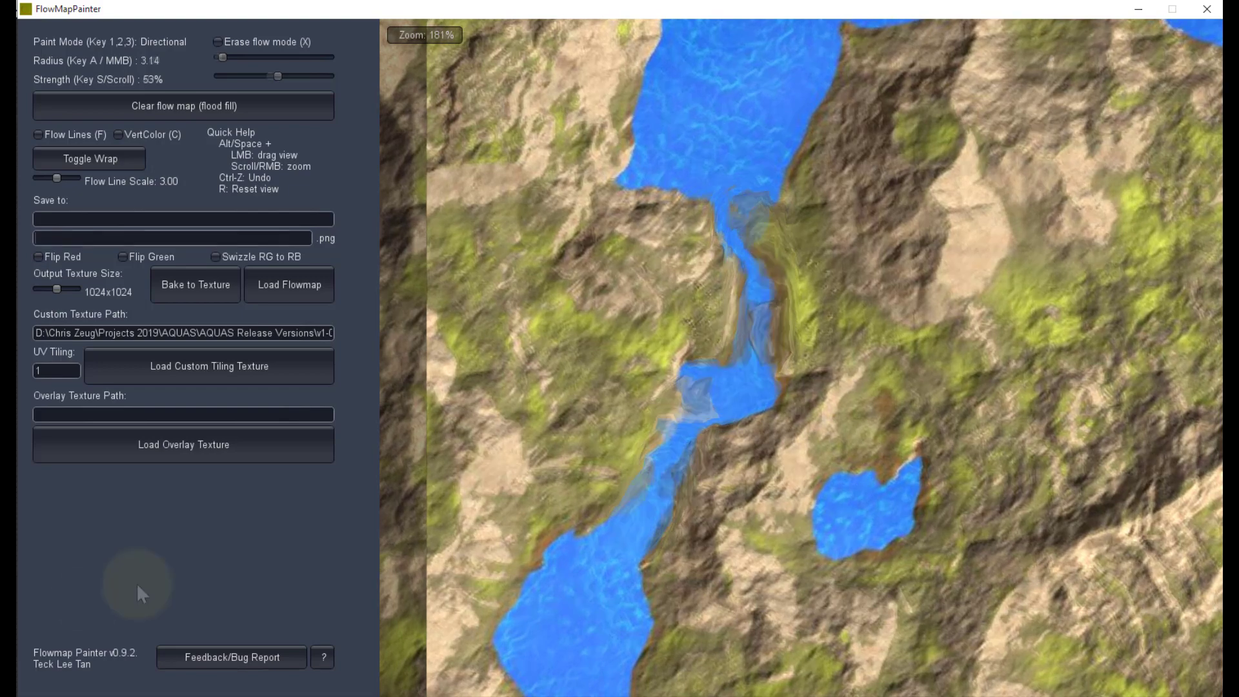
Step: Set brush radius 1 and strength 46%, enter the Flowmaps save path and file name TutorialFlowmap
scroll(136, 583, "down", 7)
middle_click_drag(137, 583, 137, 584)
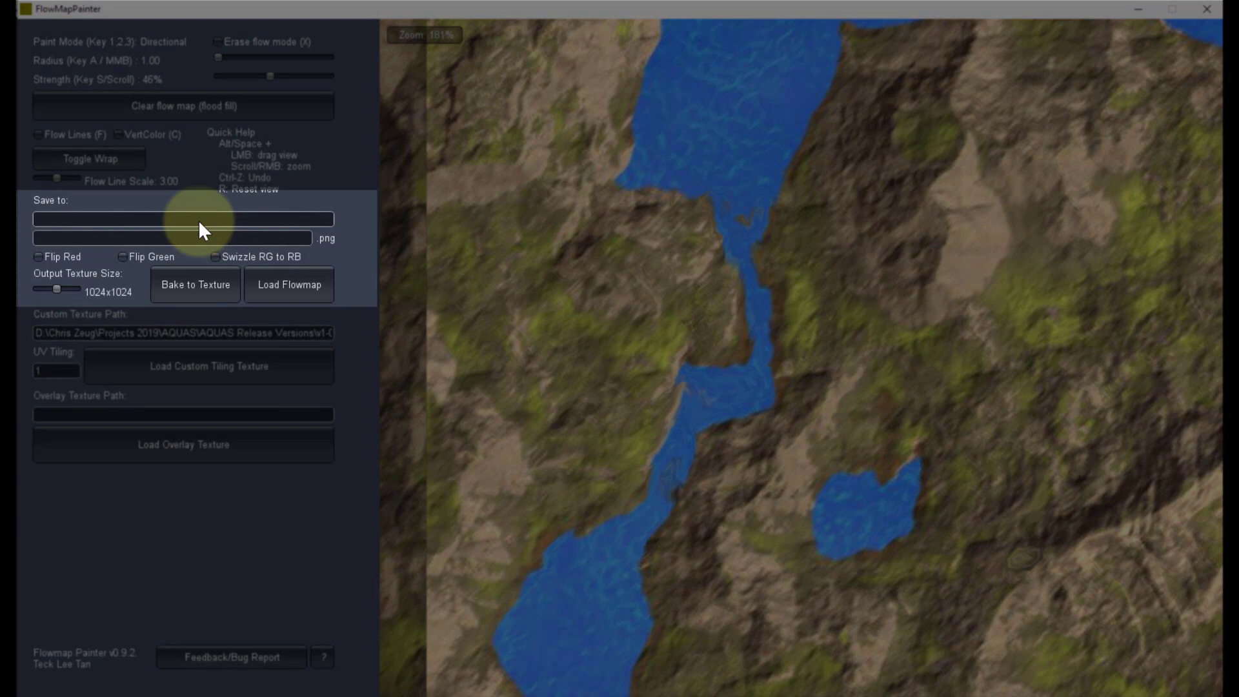
key("ctrl+v")
left_click(188, 237)
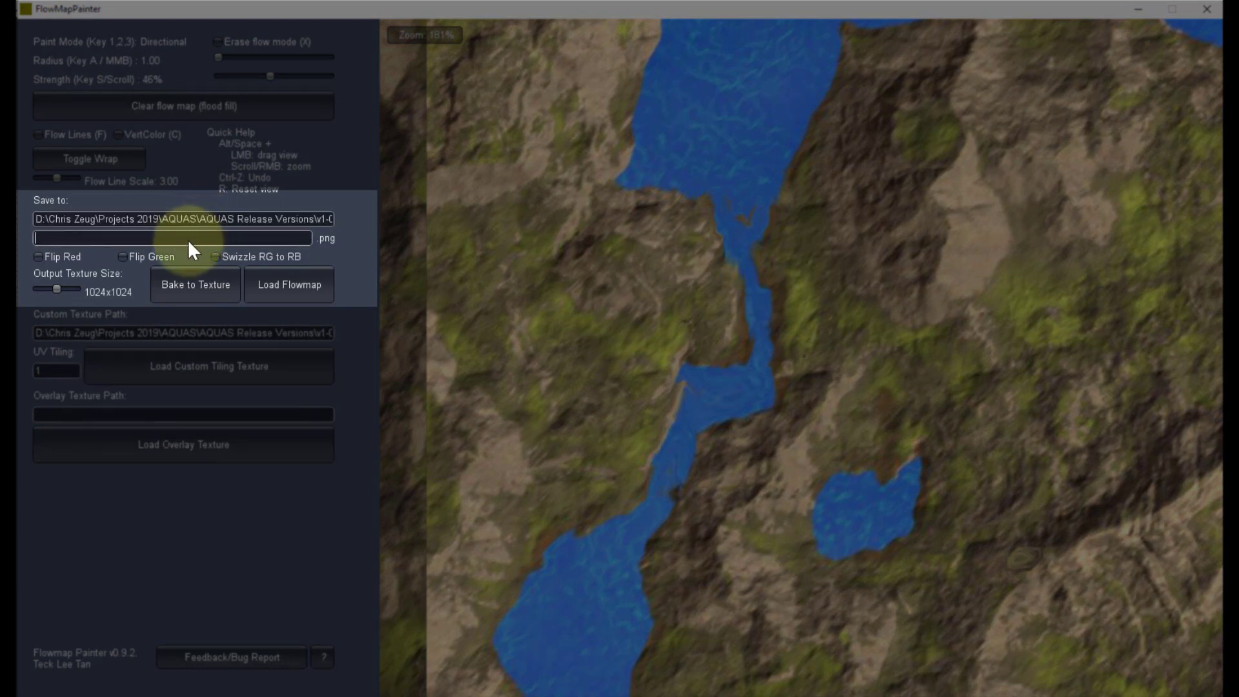
type("TutorialFlowmap")
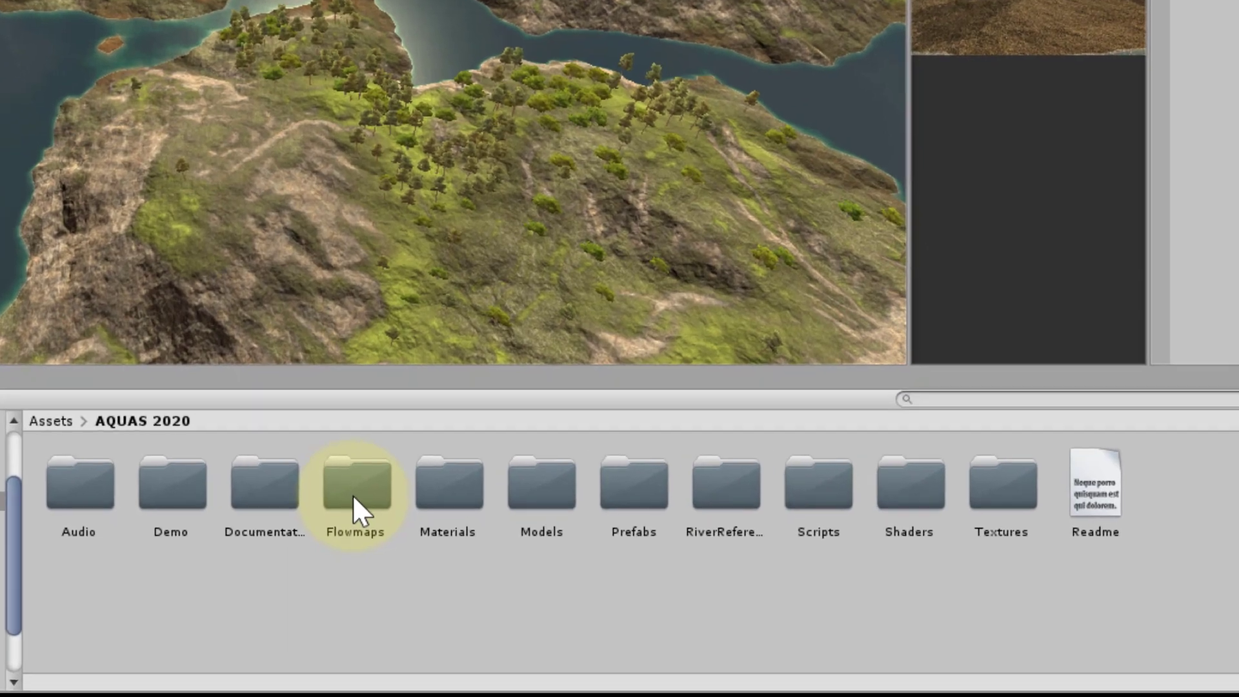
Step: Drag TutorialFlowmap from the Flowmaps folder into AQUAS Waterplane 0's FlowMap slot under Flowmap Options
double_click(344, 556)
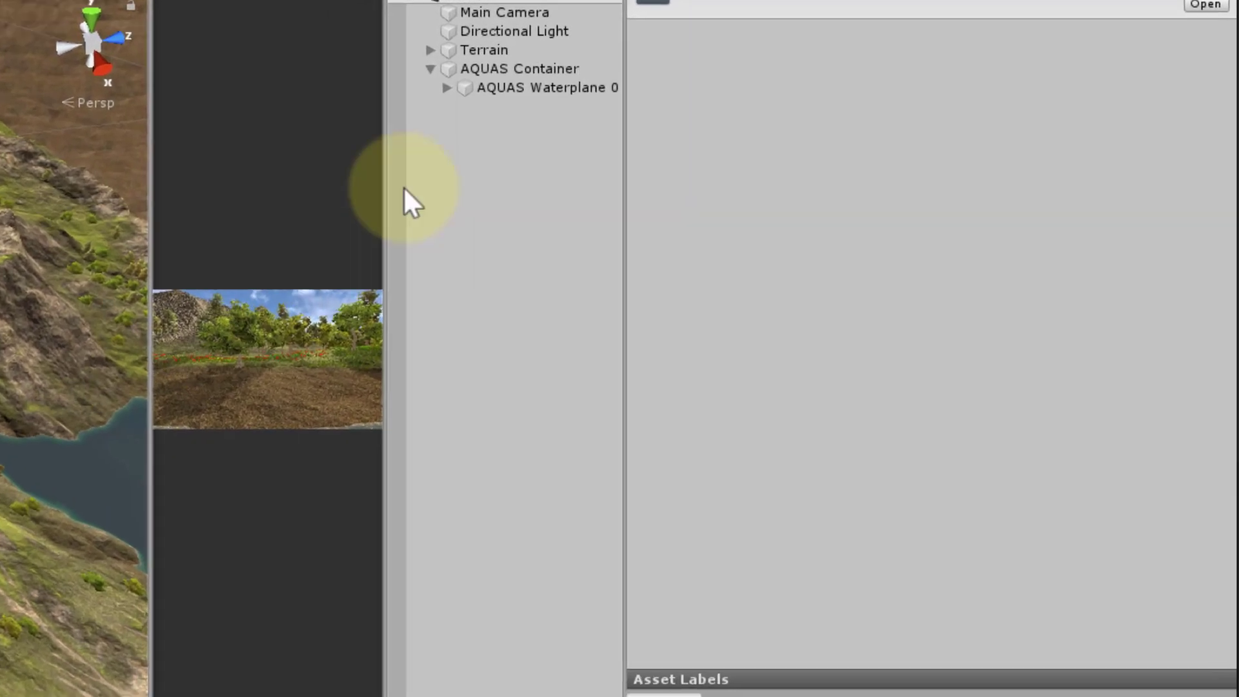
left_click(878, 115)
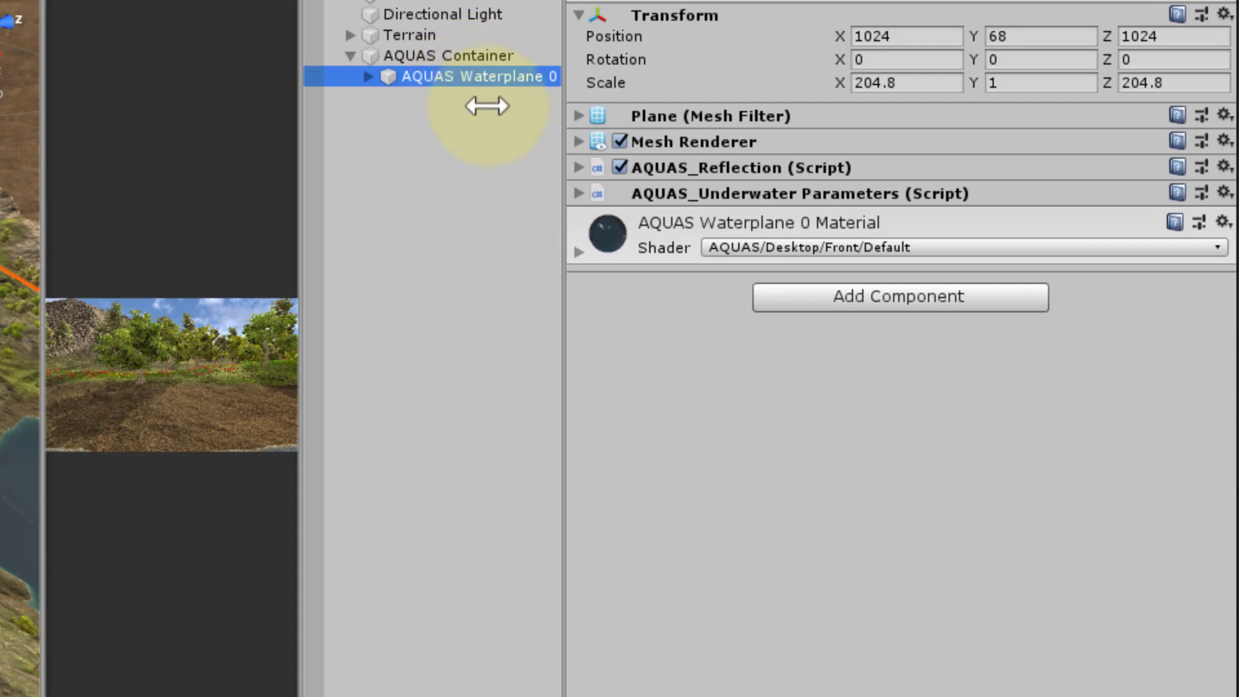
left_click(579, 252)
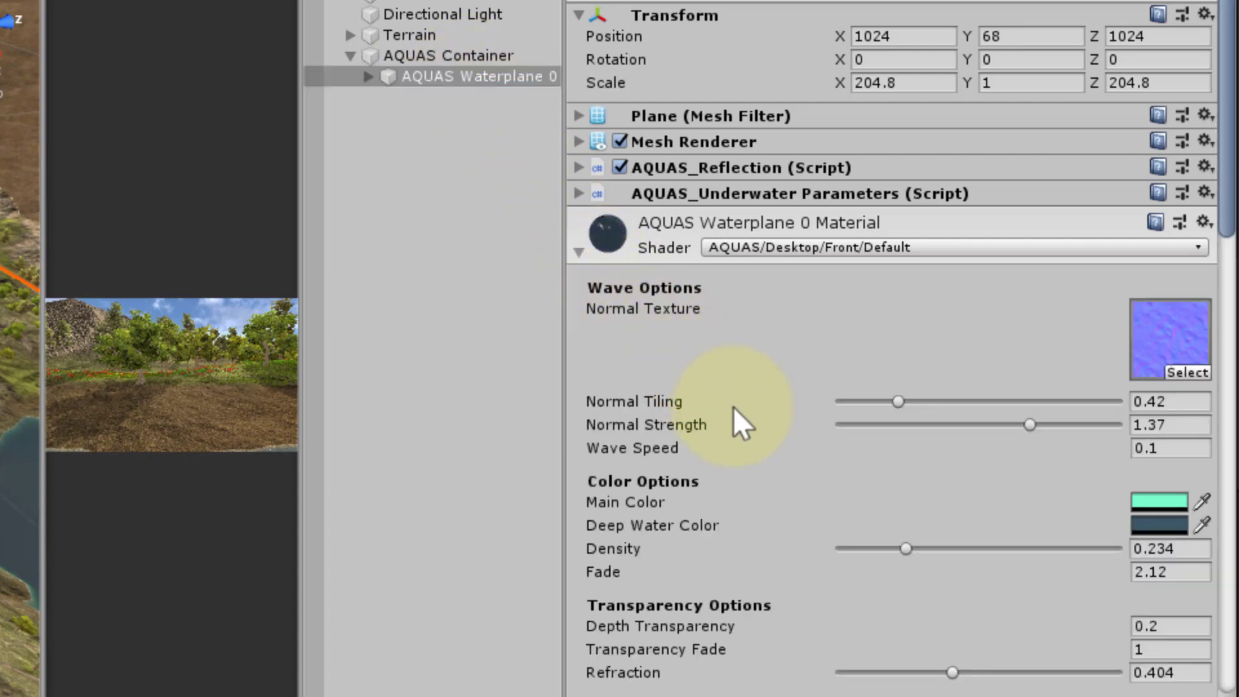
scroll(734, 410, "down", 15)
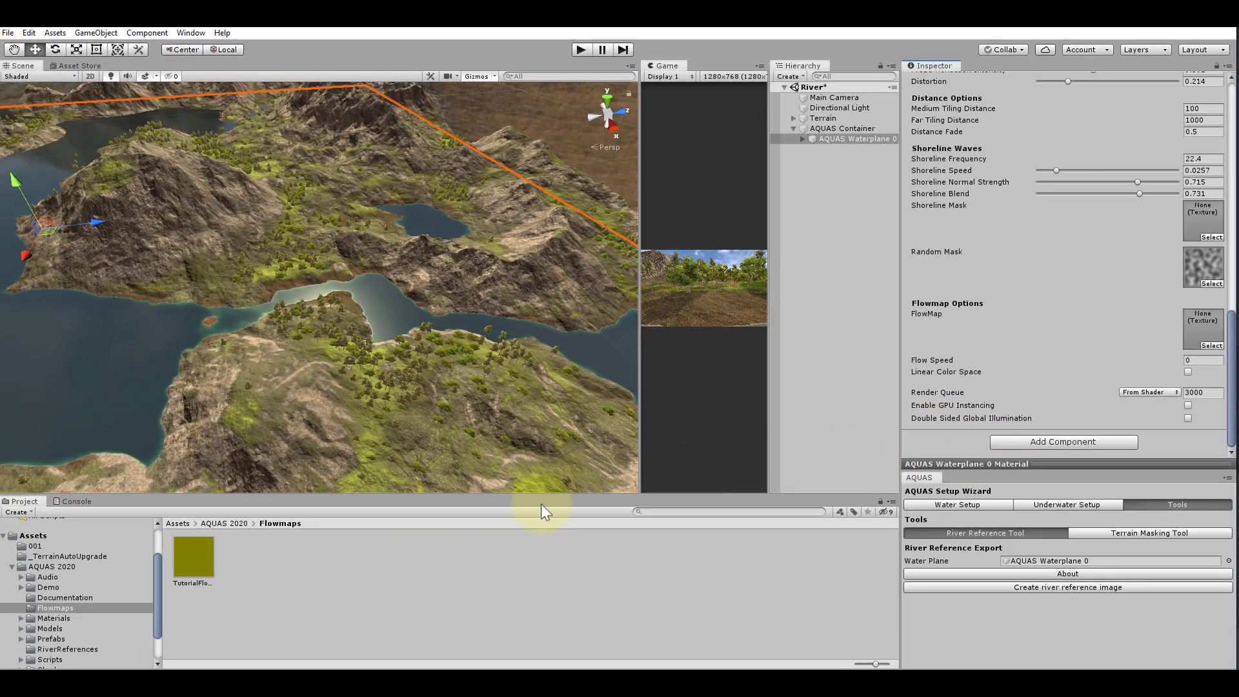
left_click_drag(196, 563, 1193, 321)
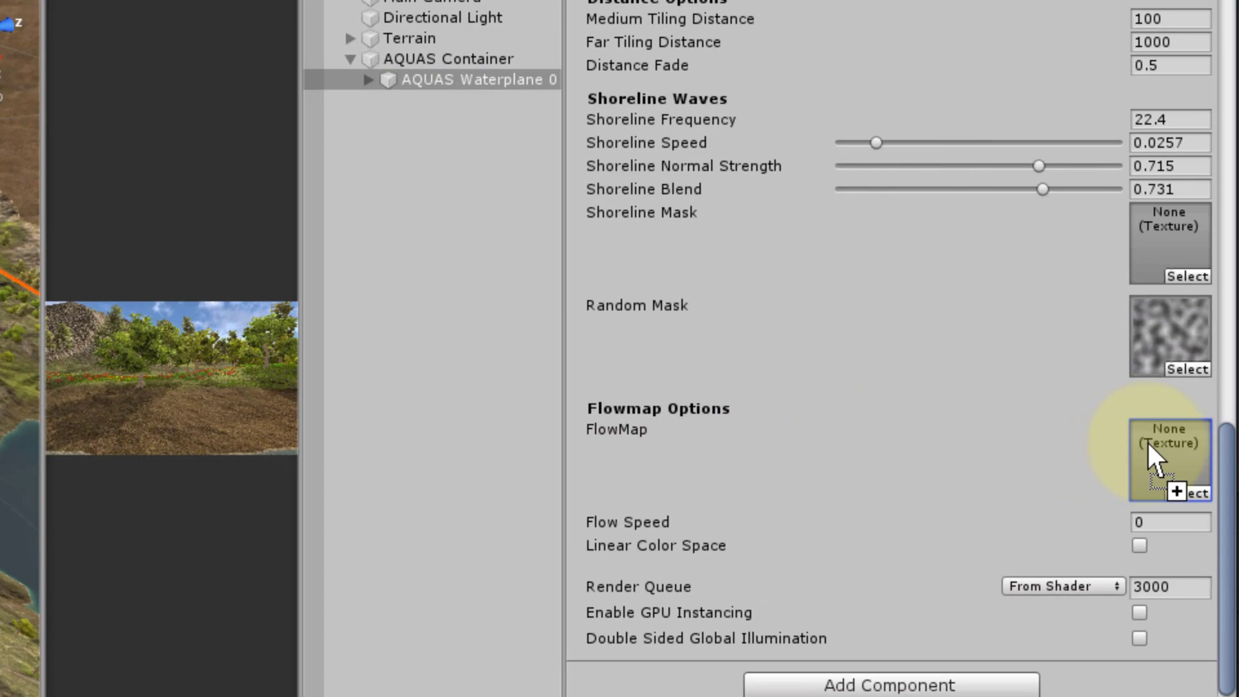
left_click_drag(1148, 440, 1149, 444)
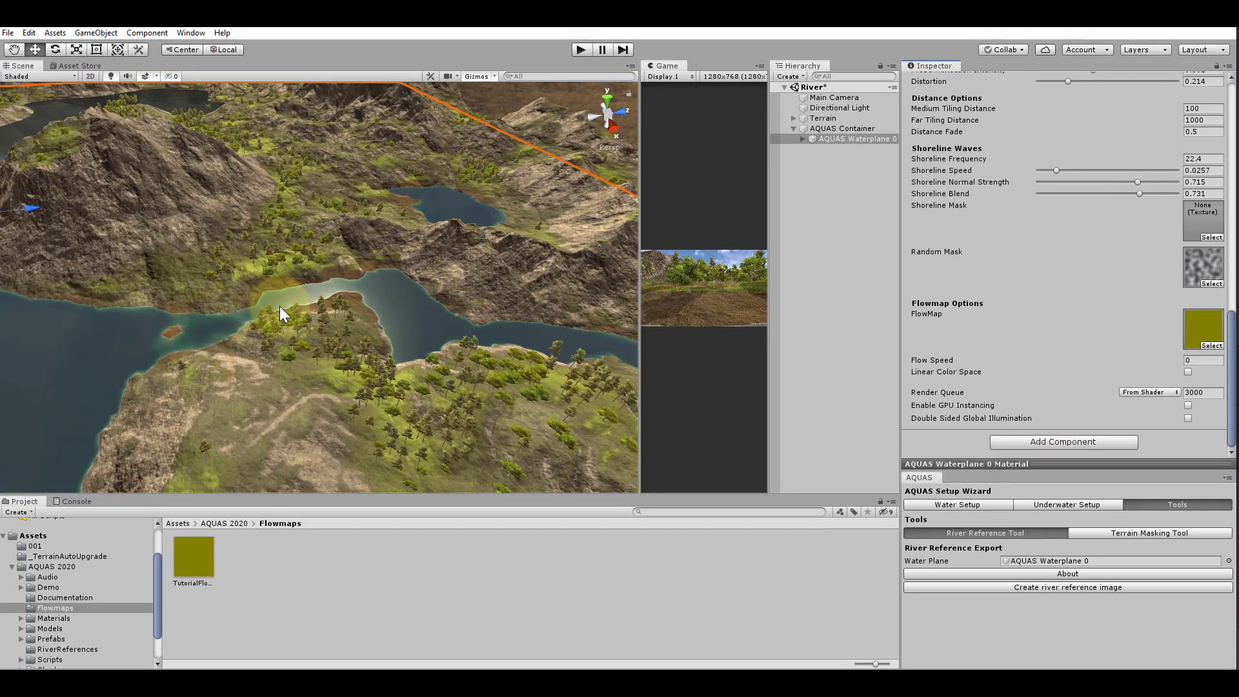
scroll(219, 348, "up", 10)
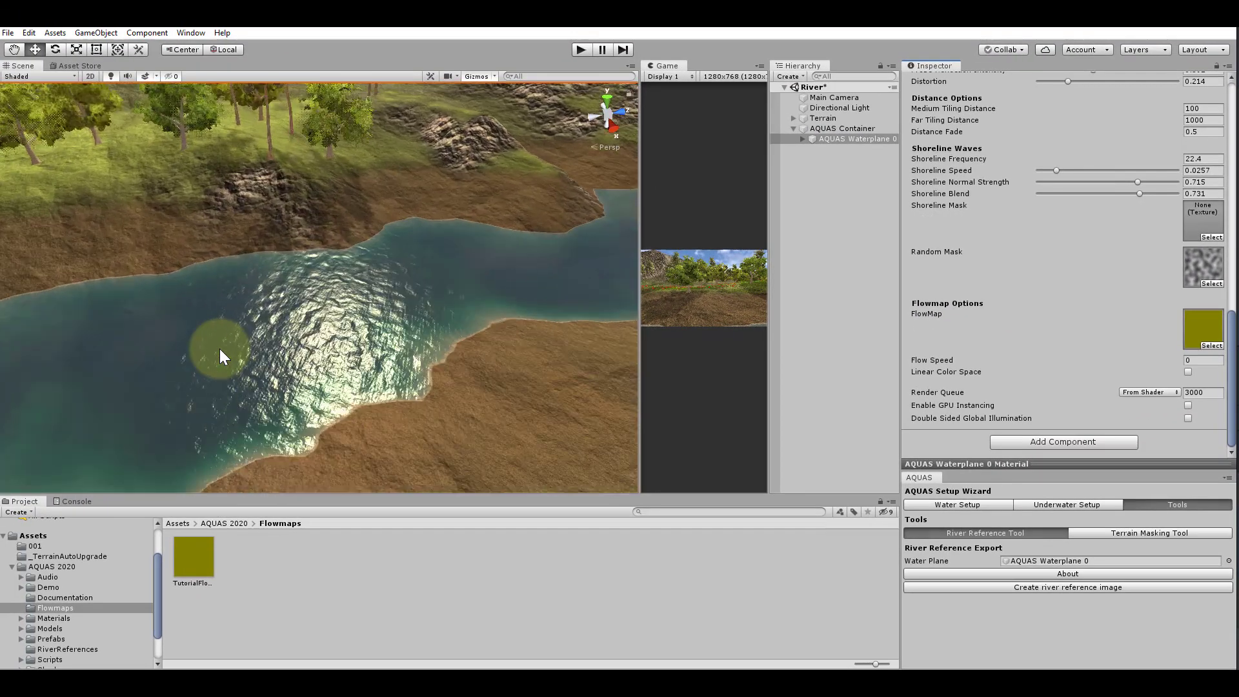
scroll(220, 349, "up", 5)
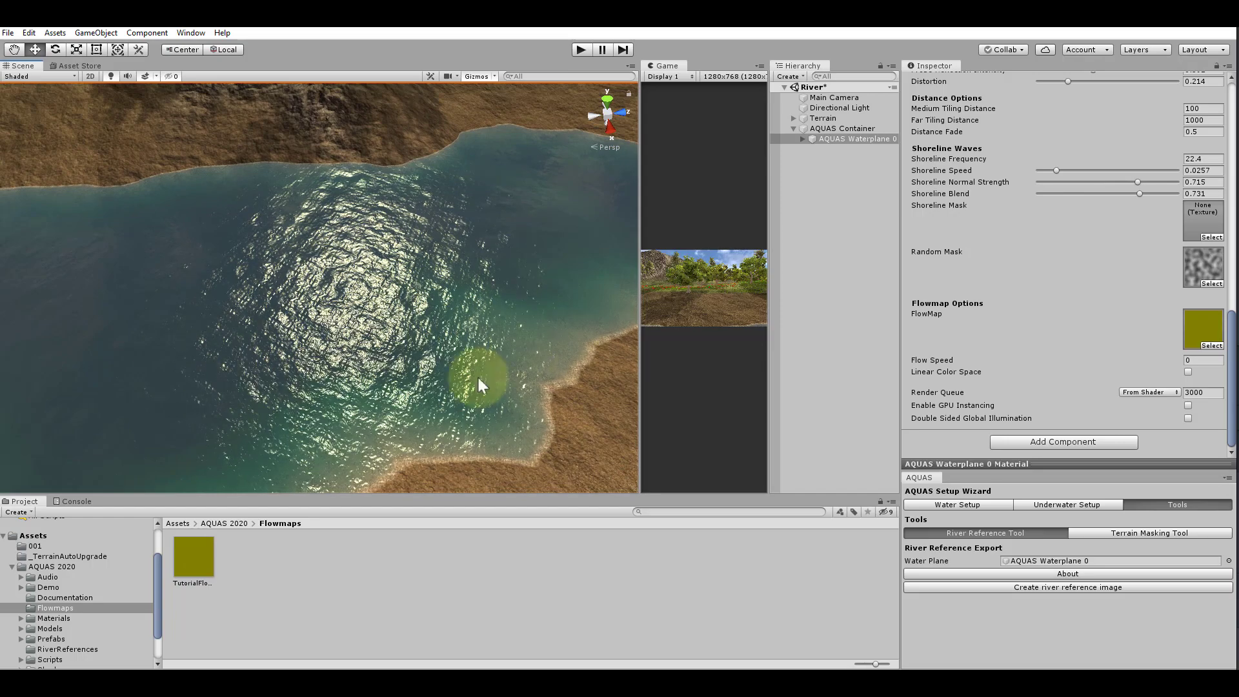
Step: Set the water's Flow Speed to 1000 and select the TutorialFlowmap texture asset
left_click(1199, 361)
type("10")
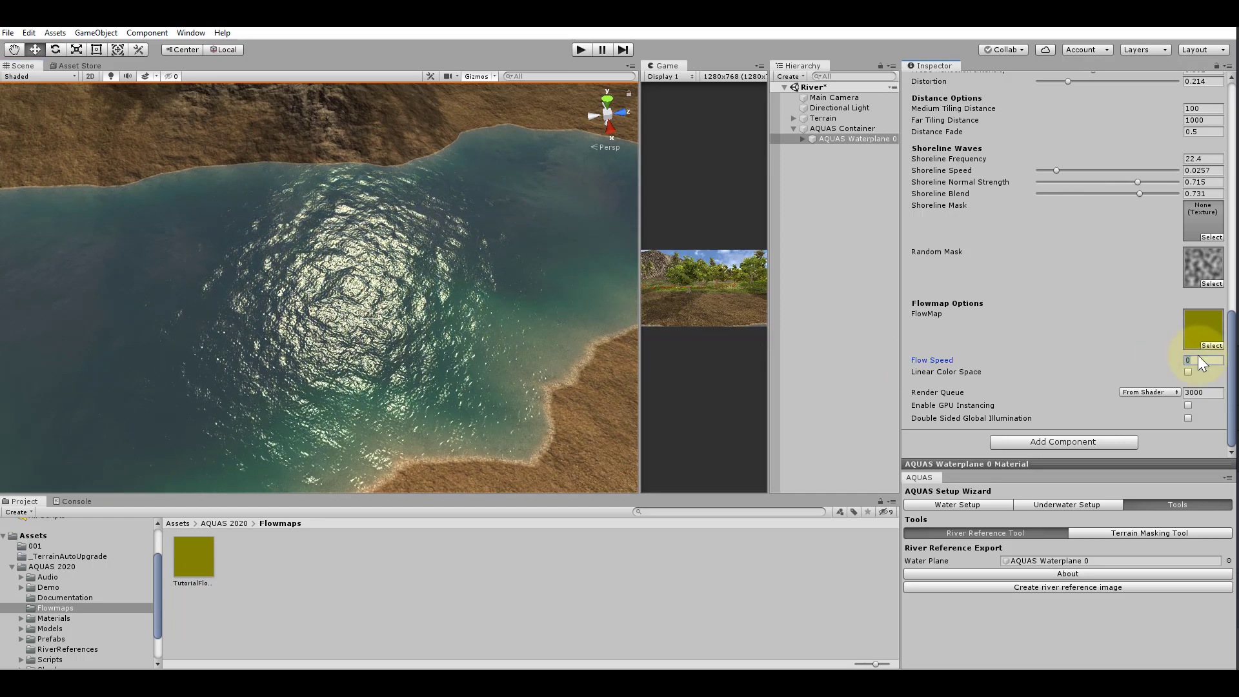
type("0")
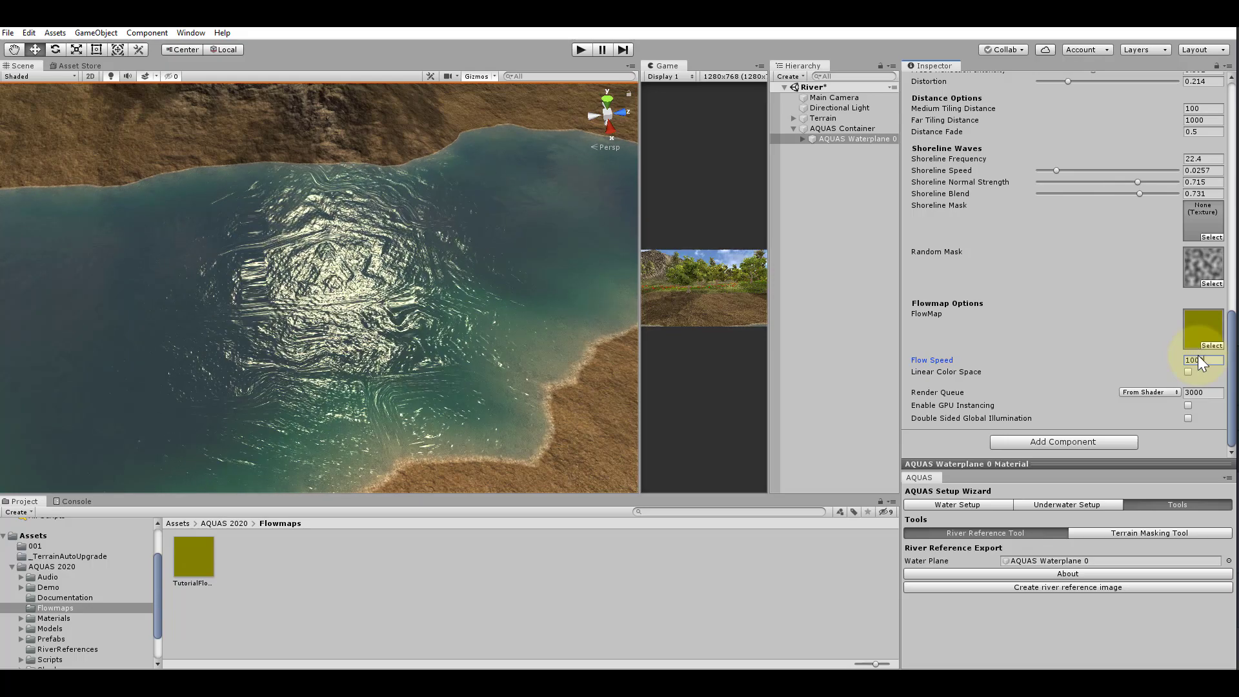
type("0")
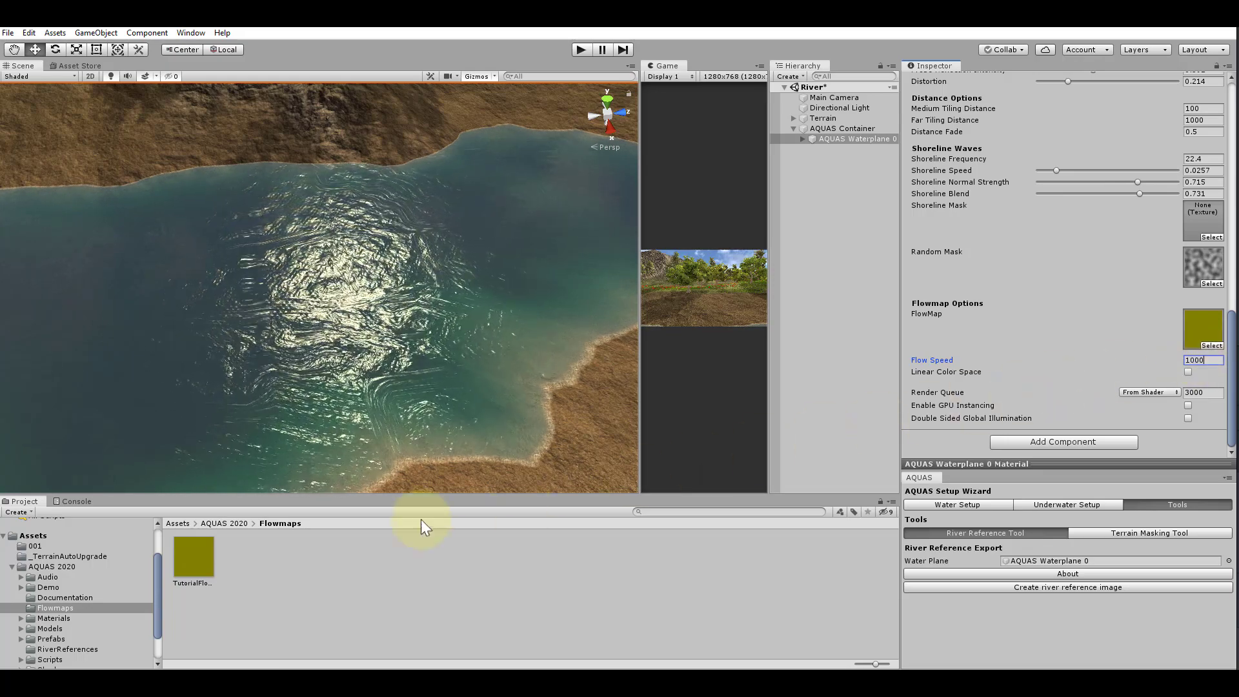
left_click(198, 567)
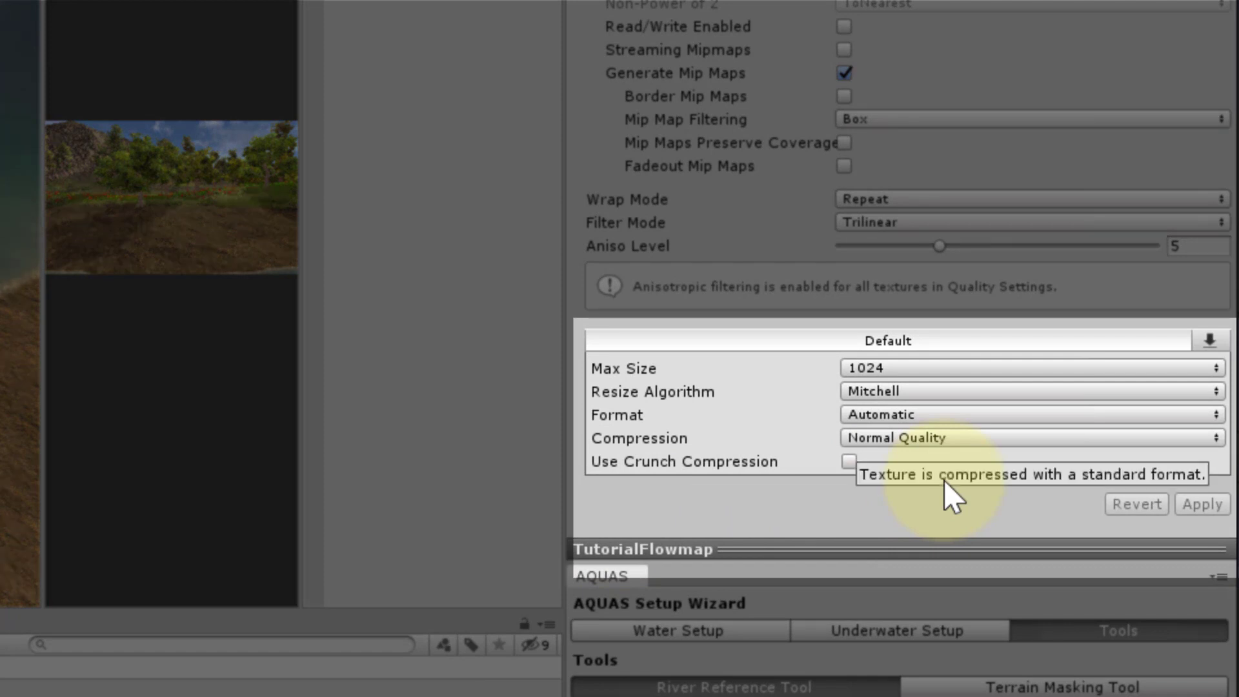
Step: Set TutorialFlowmap's Compression to None and apply the import settings
left_click(986, 438)
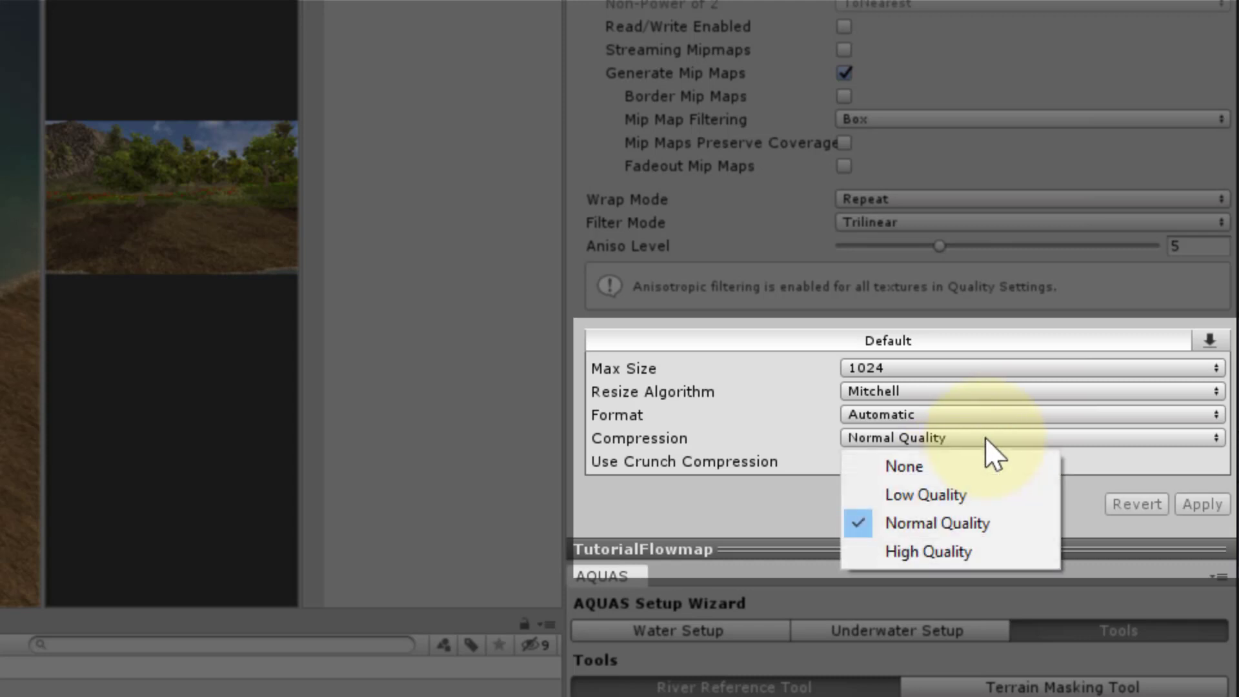
left_click(971, 466)
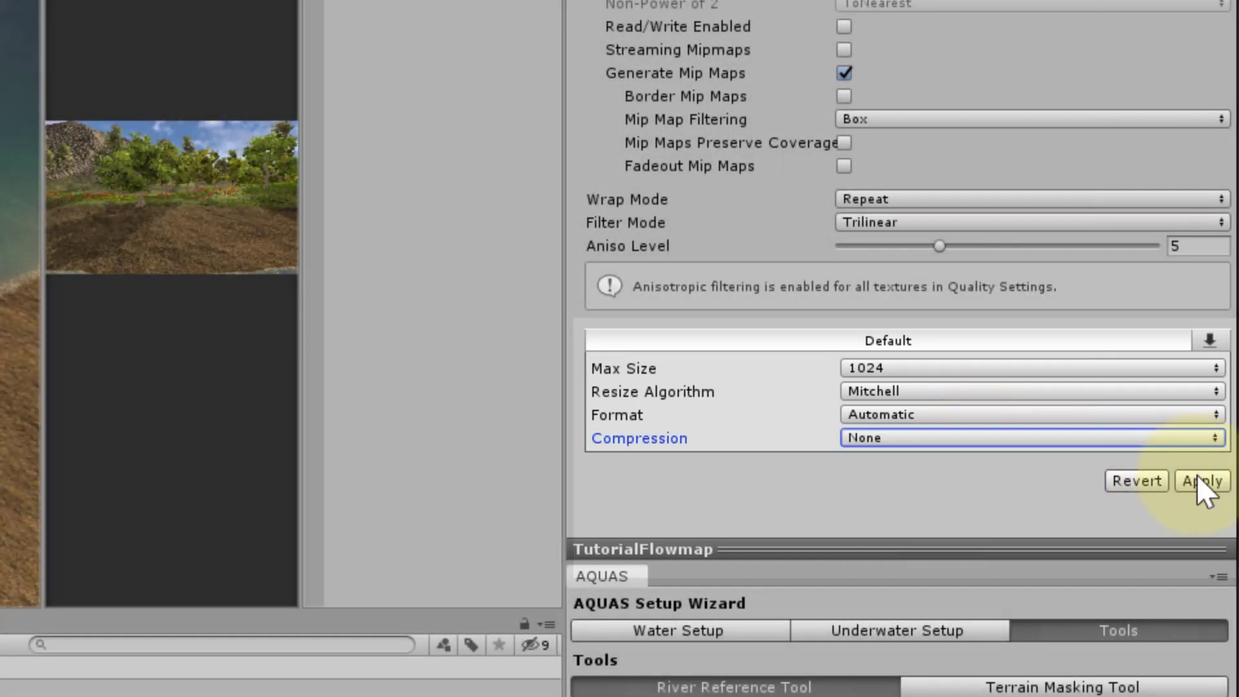
left_click(1197, 475)
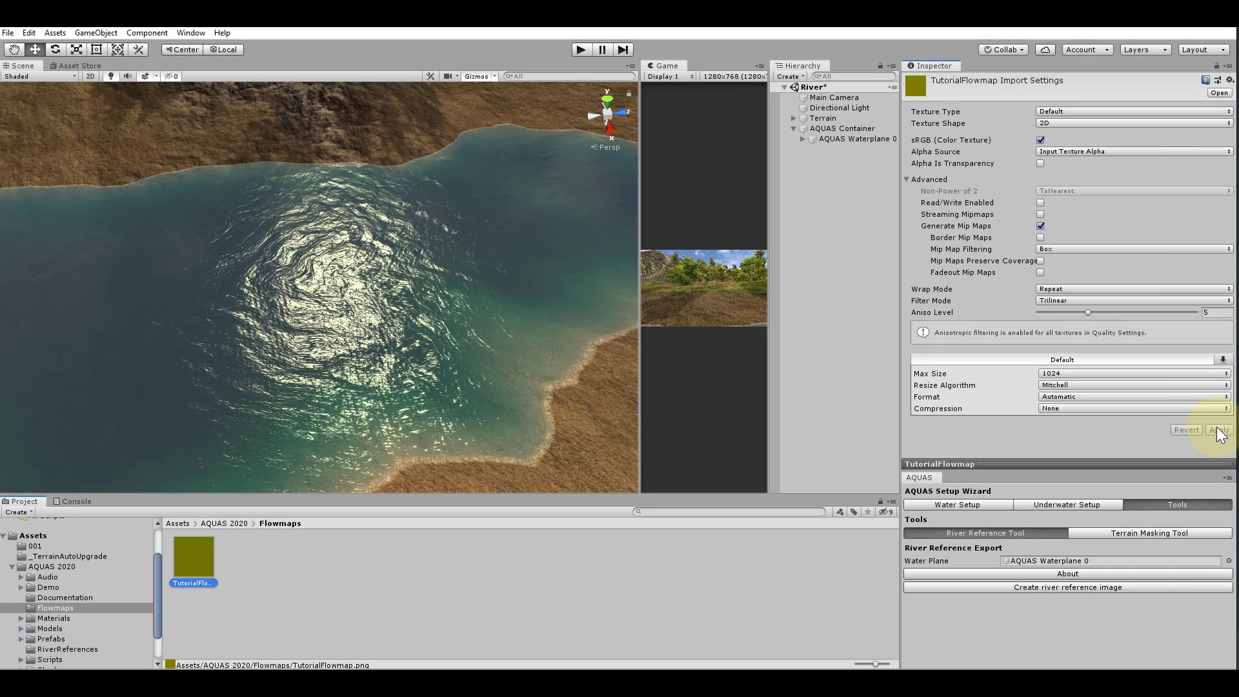
Step: Change AQUAS Waterplane 0's Flow Speed from 1000 to 200 under Flowmap Options
left_click(868, 138)
scroll(961, 199, "down", 15)
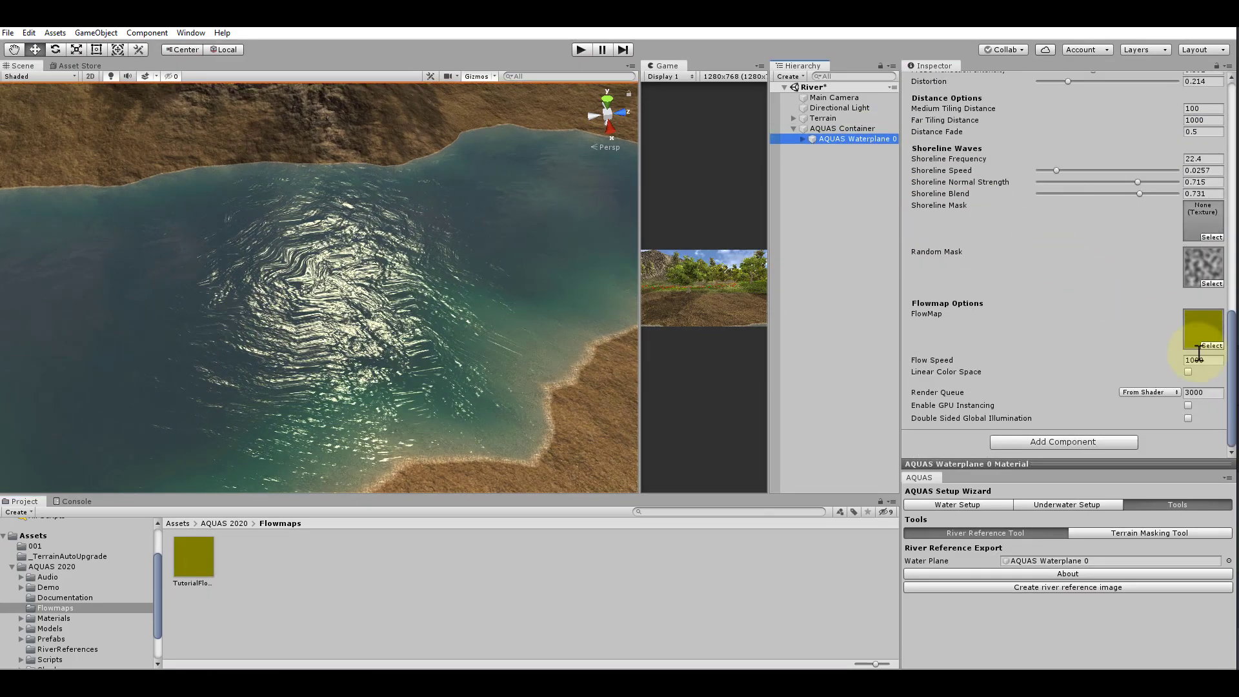
key("Return")
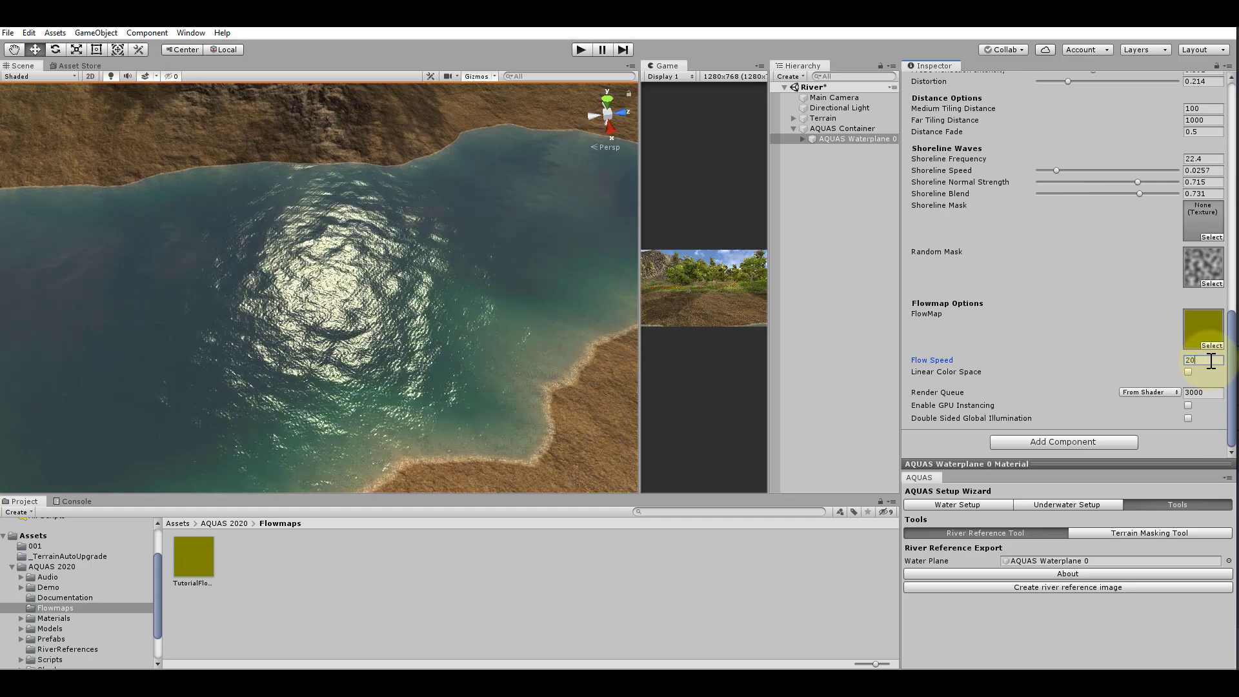
right_click_drag(482, 377, 397, 370)
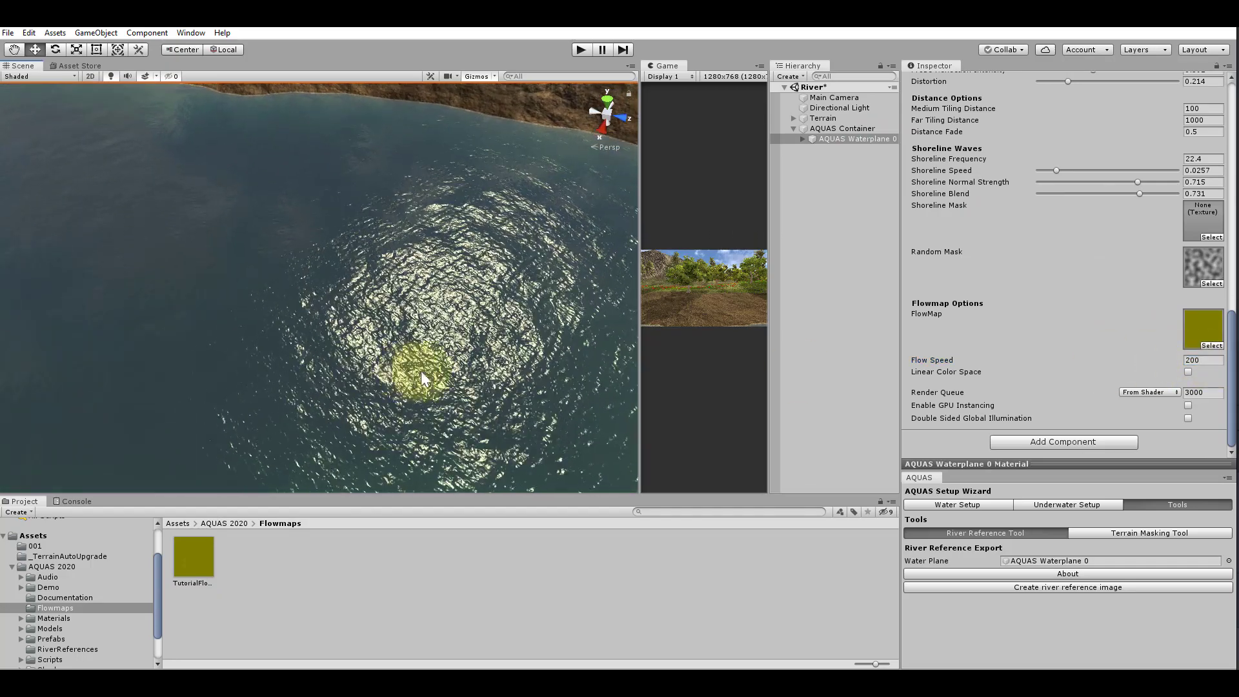
left_click(1204, 360)
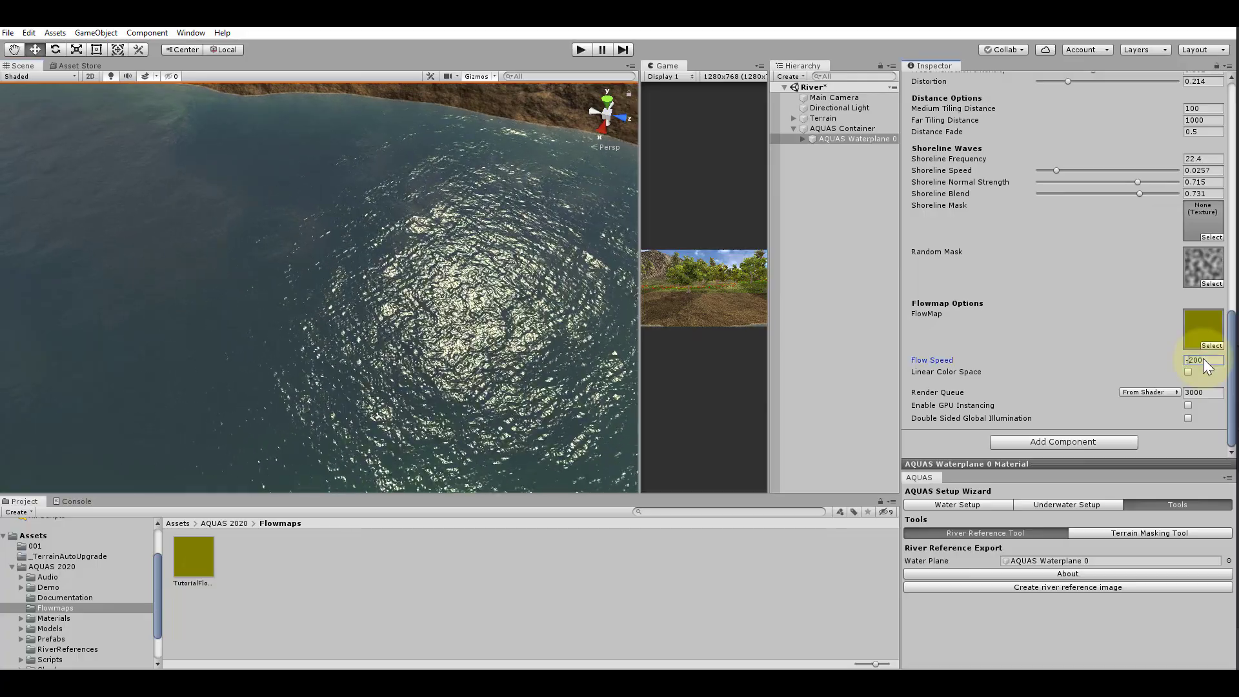
key("BackSpace")
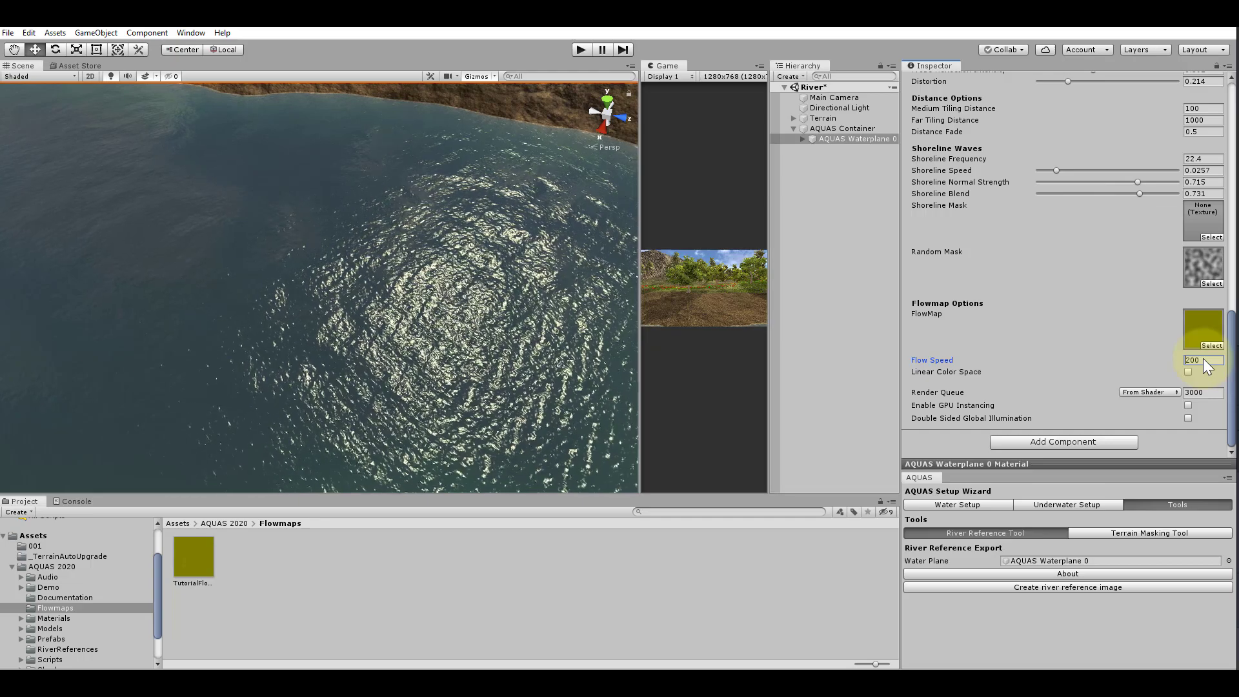
Step: Lower the TutorialFlowmap texture's Max Size to 256 in its import settings and apply it
left_click(200, 556)
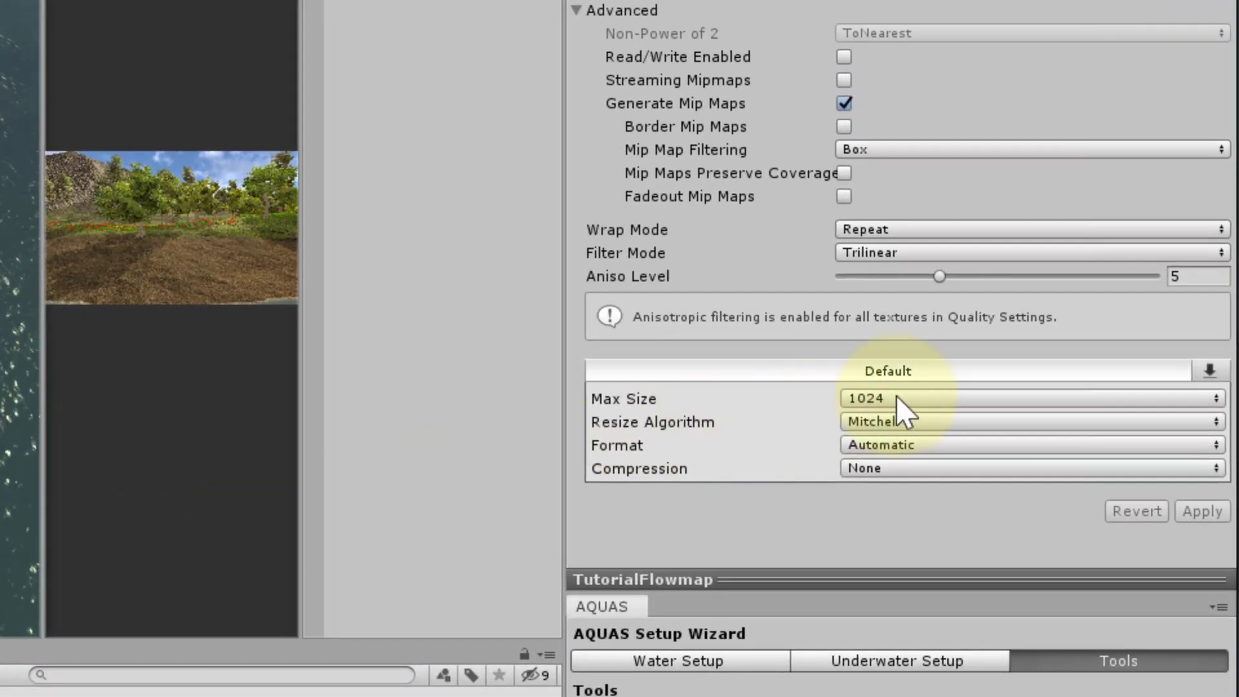
left_click(896, 397)
left_click(896, 512)
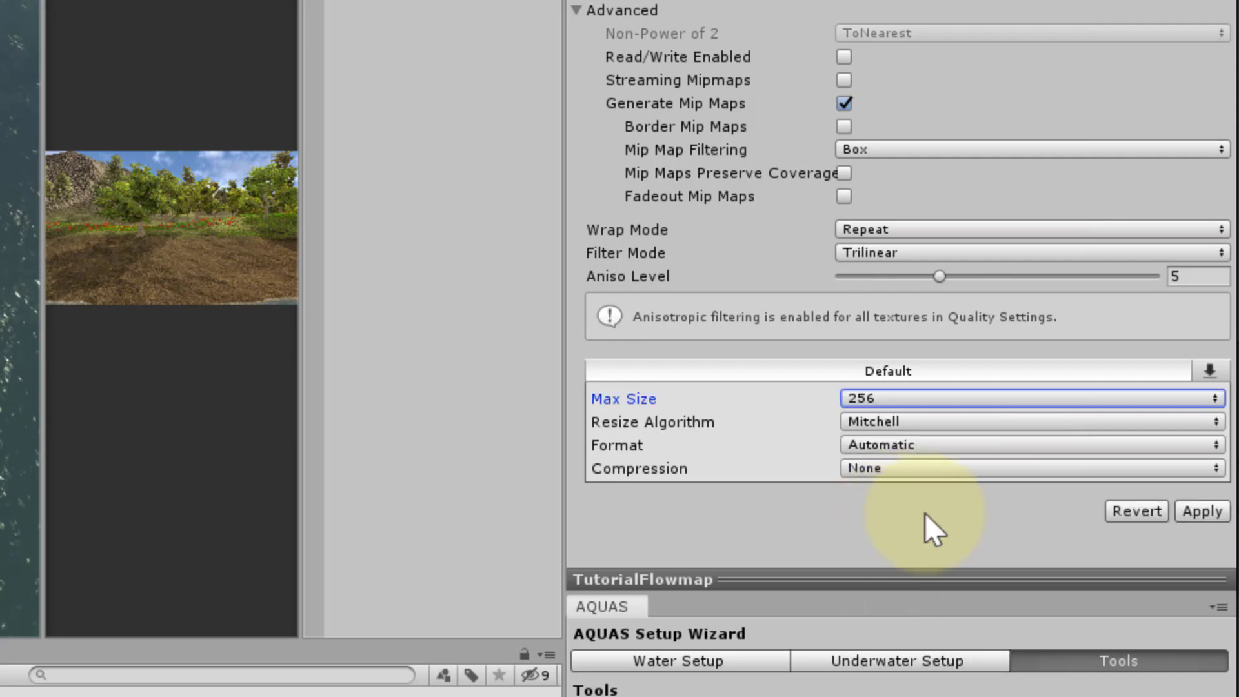
left_click(1191, 512)
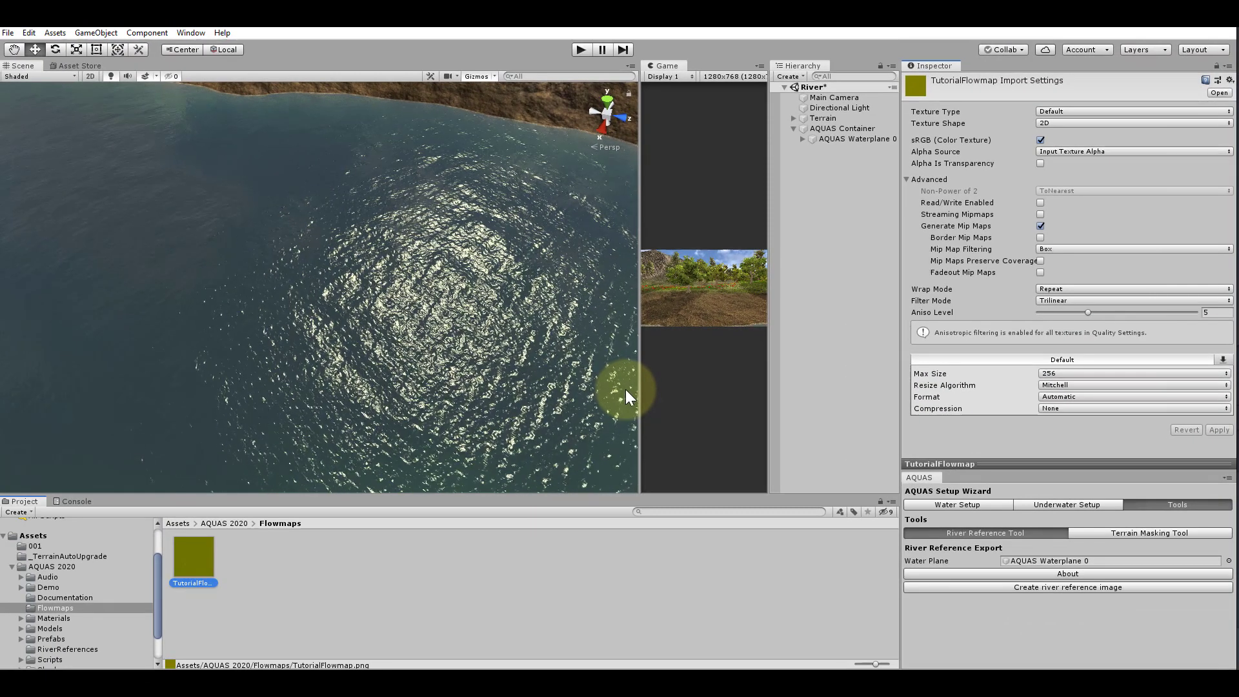
Step: With AQUAS Waterplane 0 selected, widen the Game view and tilt the camera up toward the shore
left_click(850, 139)
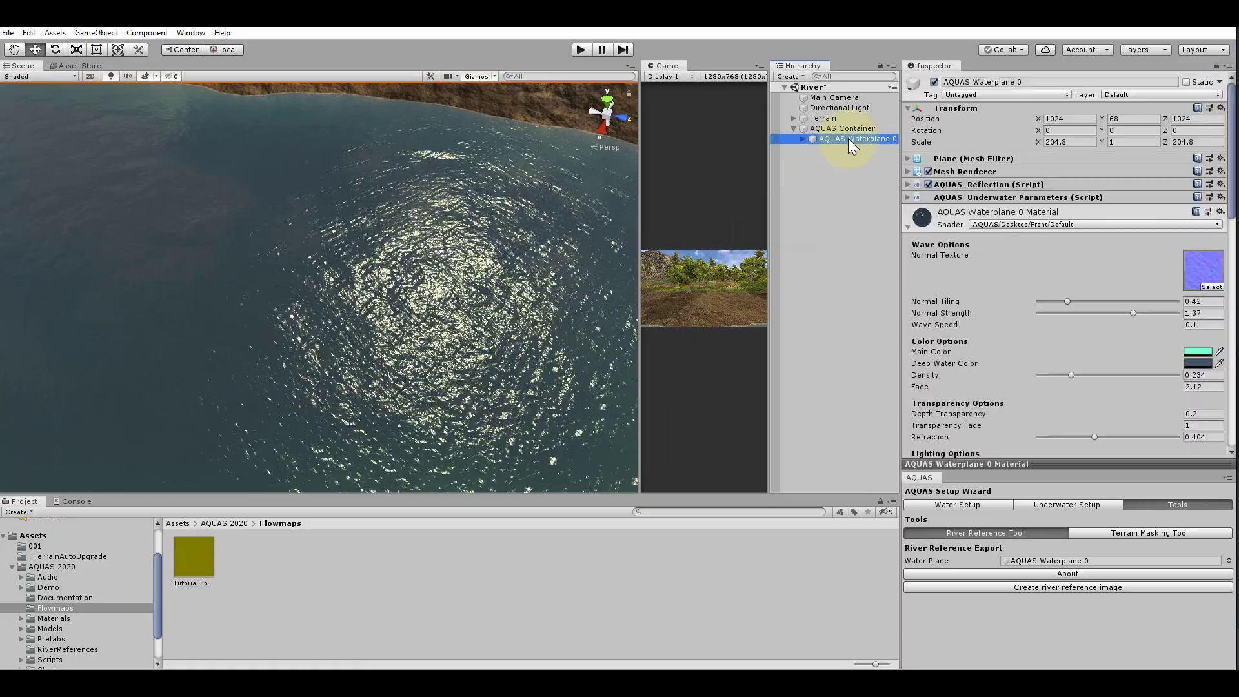
scroll(1036, 320, "down", 15)
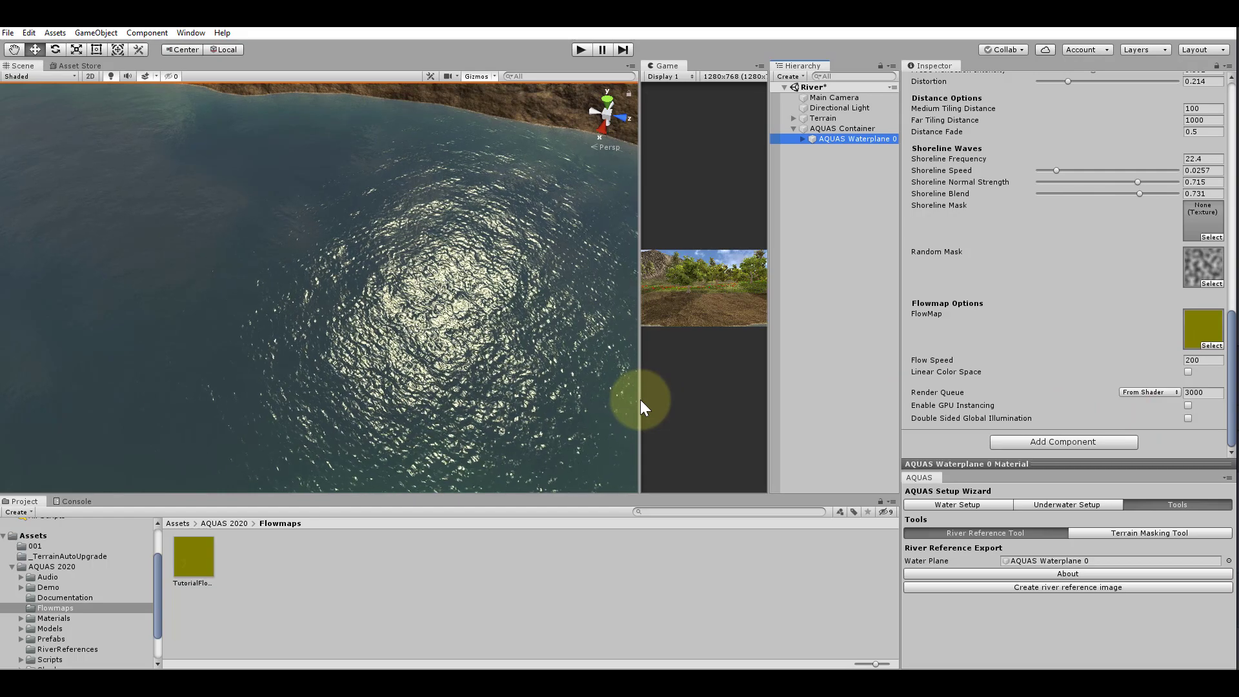
left_click_drag(641, 400, 442, 400)
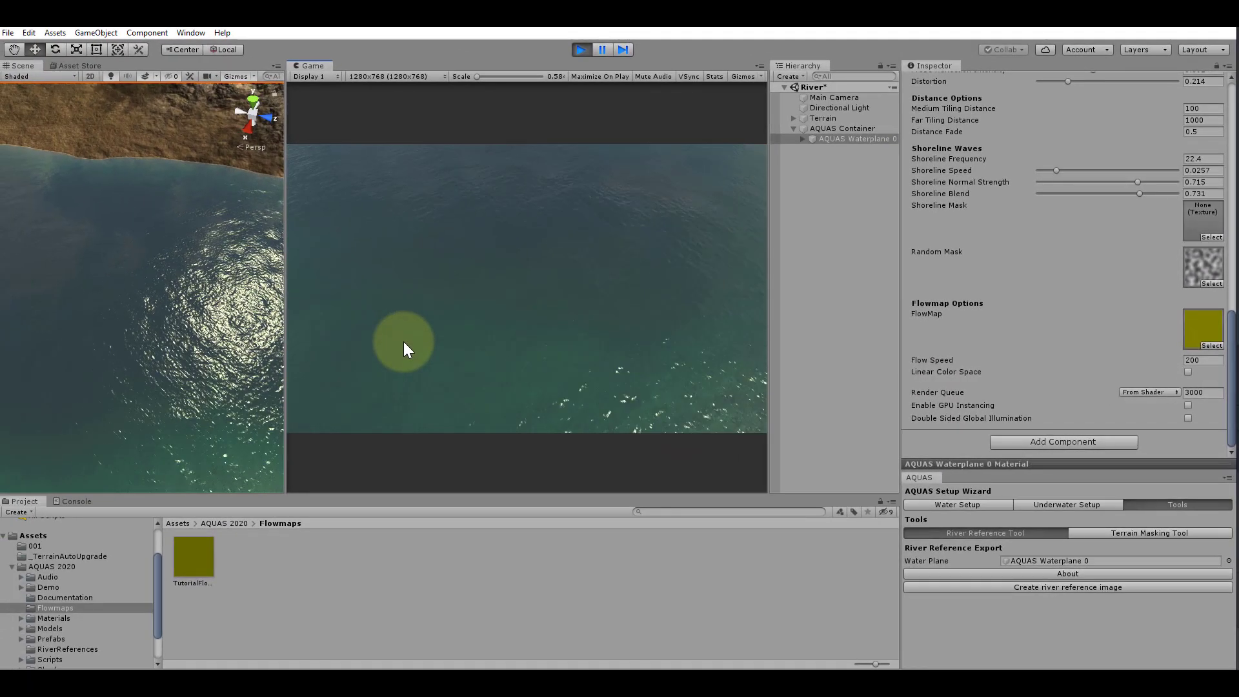
left_click_drag(404, 346, 570, 296)
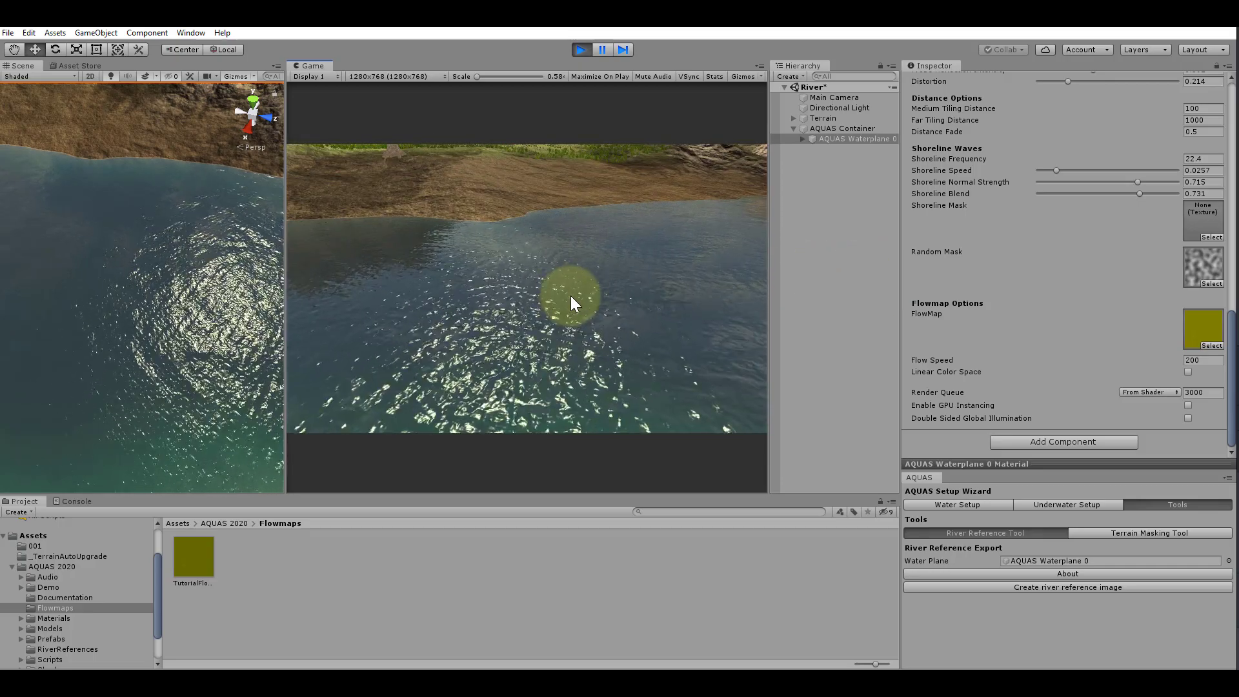